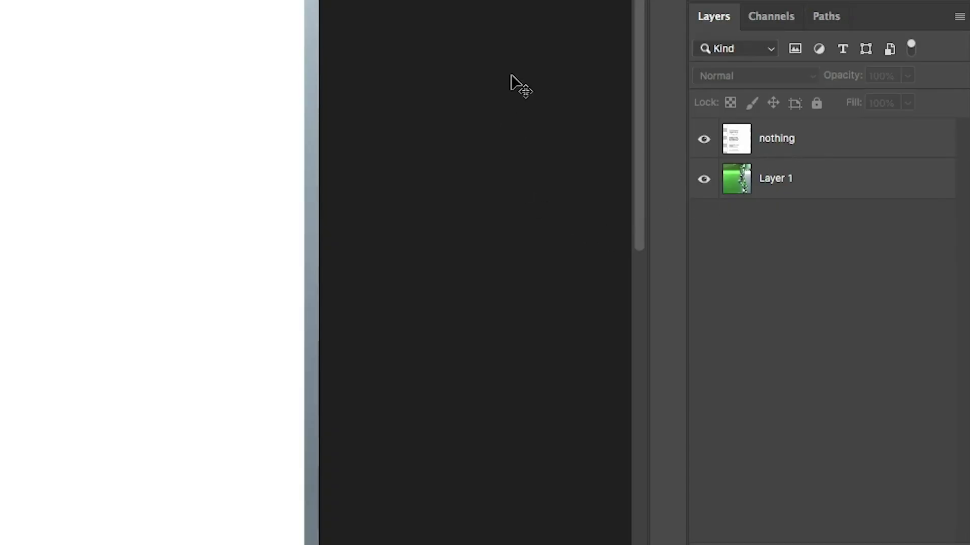
Select the nothing layer, keep it Normal, and toggle it and Layer 1 to compare
left_click(810, 137)
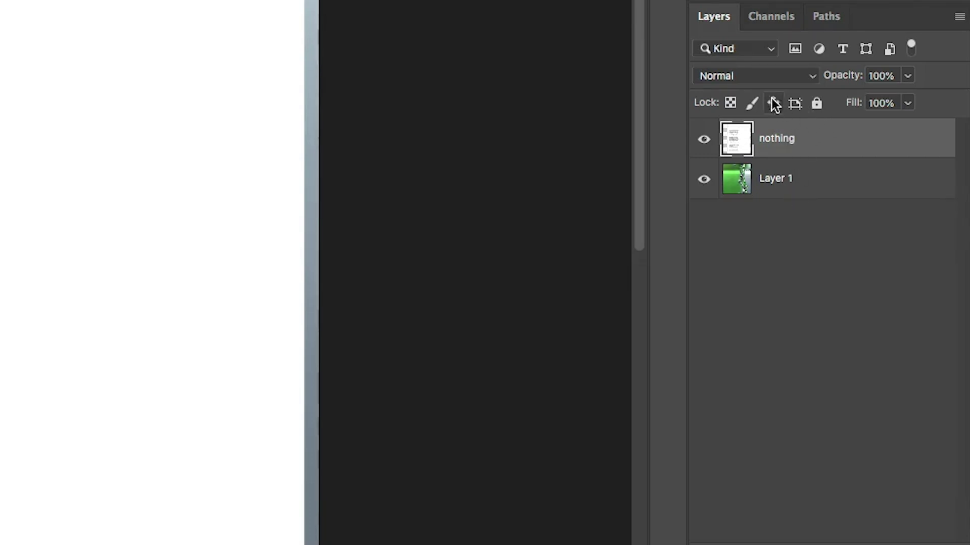
left_click(771, 76)
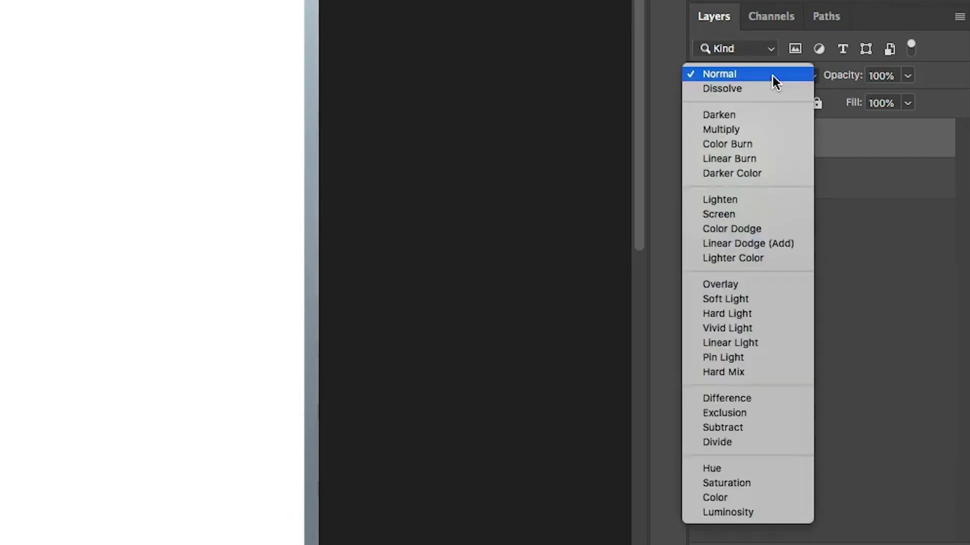
left_click(760, 76)
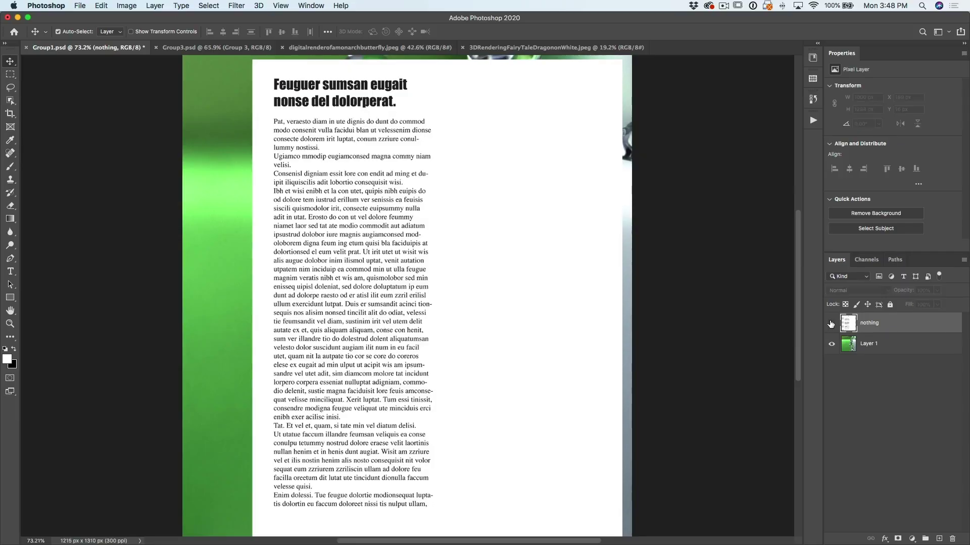
left_click(831, 324)
left_click(830, 323)
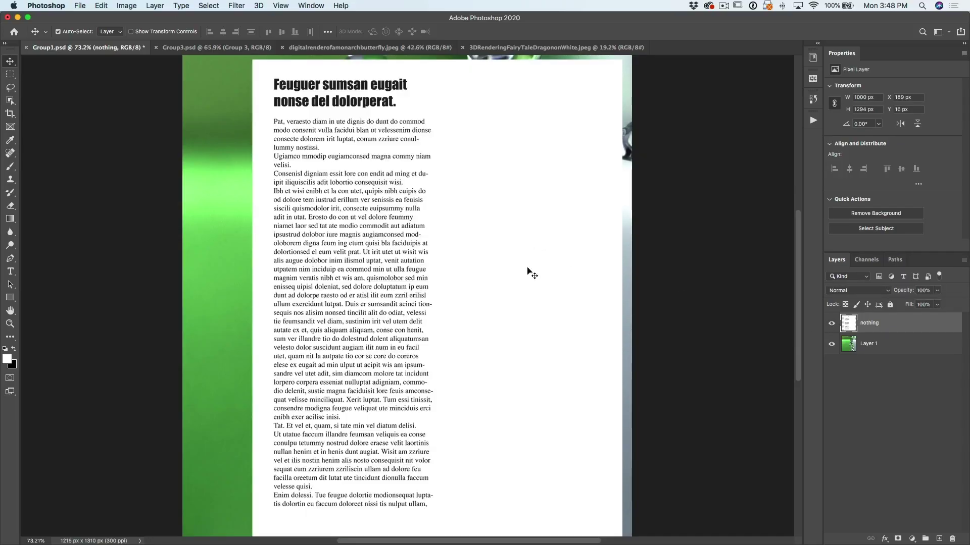
left_click(832, 345)
left_click(831, 345)
Blend the nothing text page with Multiply so only dark text shows, then revert to Normal
left_click(849, 291)
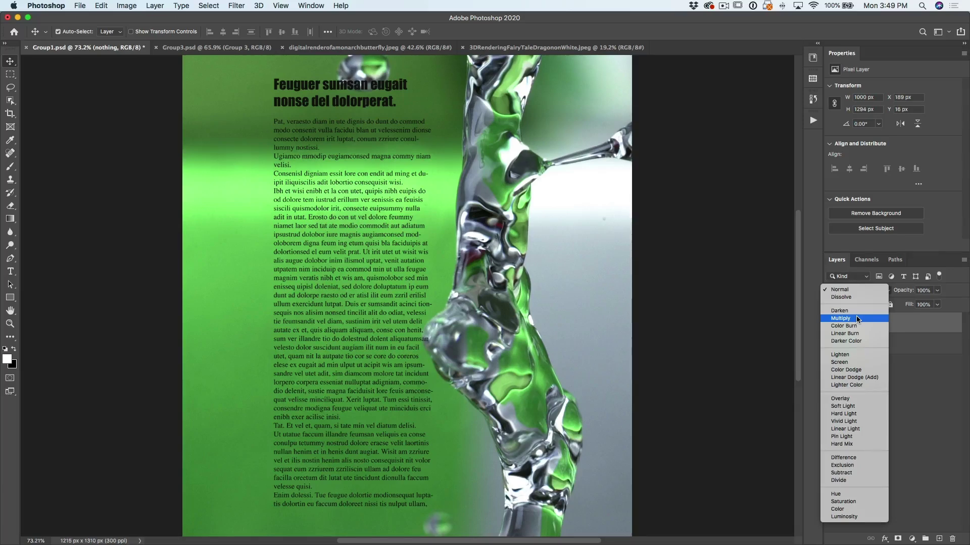
left_click(857, 320)
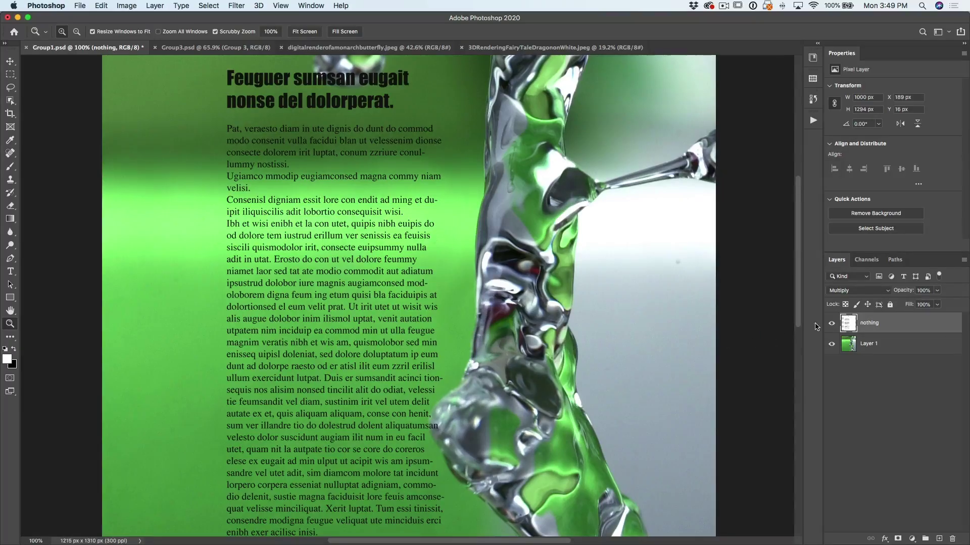
left_click(868, 291)
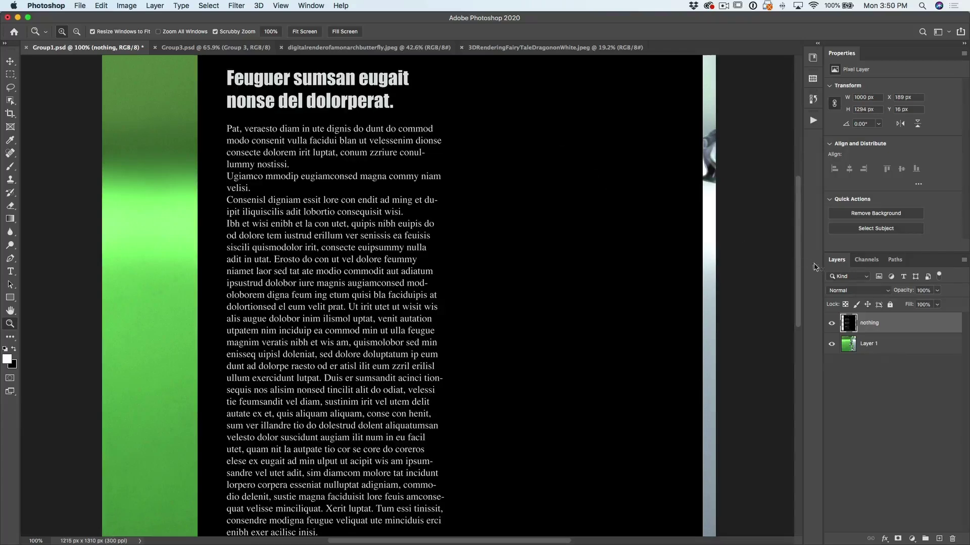
Set the inverted nothing layer to Screen so white text shows over the green image
left_click(858, 290)
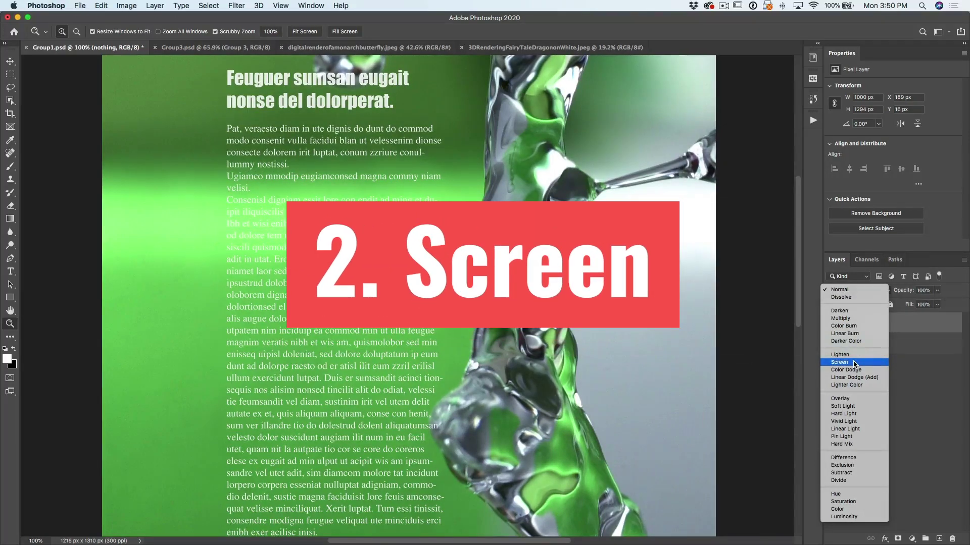
left_click(855, 363)
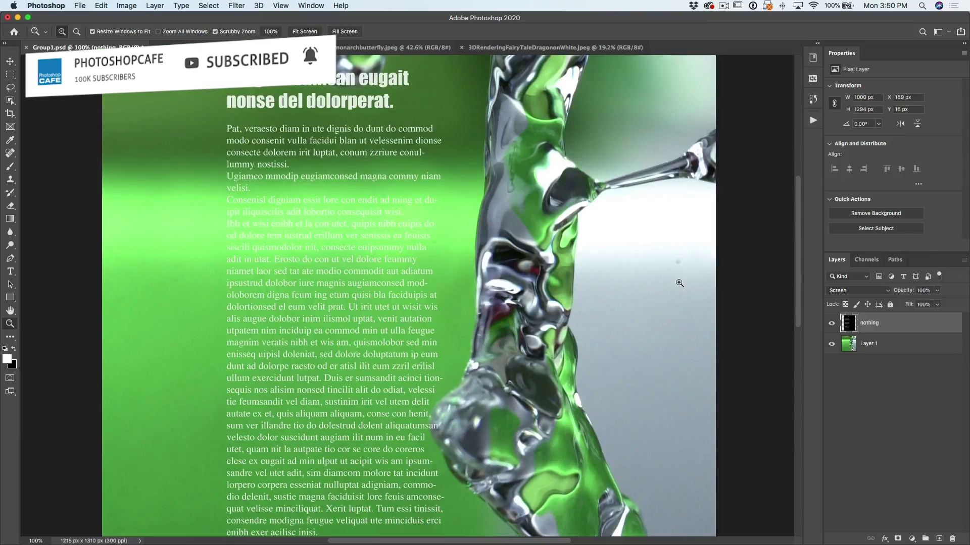
left_click(216, 47)
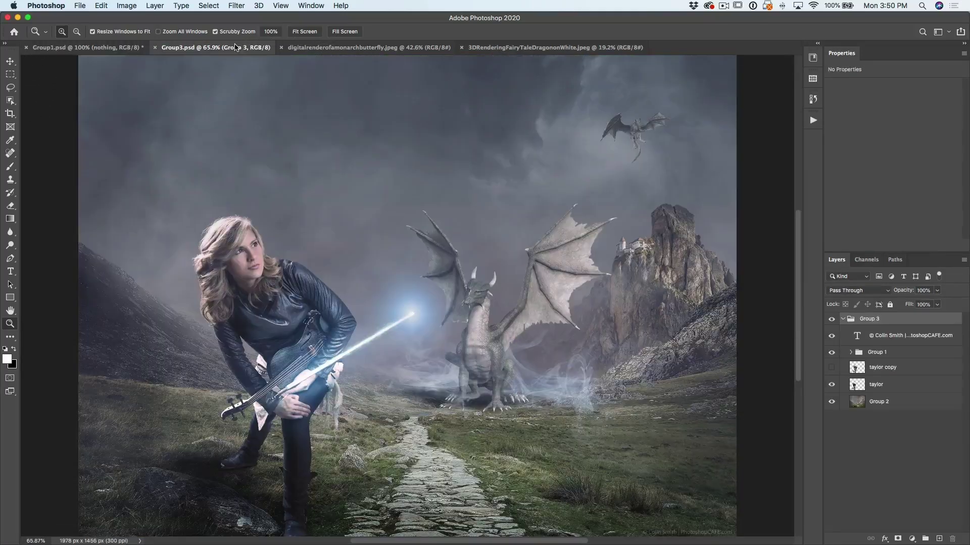
Add Layer 28 above Group 3 in Group3.psd and fill it with solid black
left_click(938, 539)
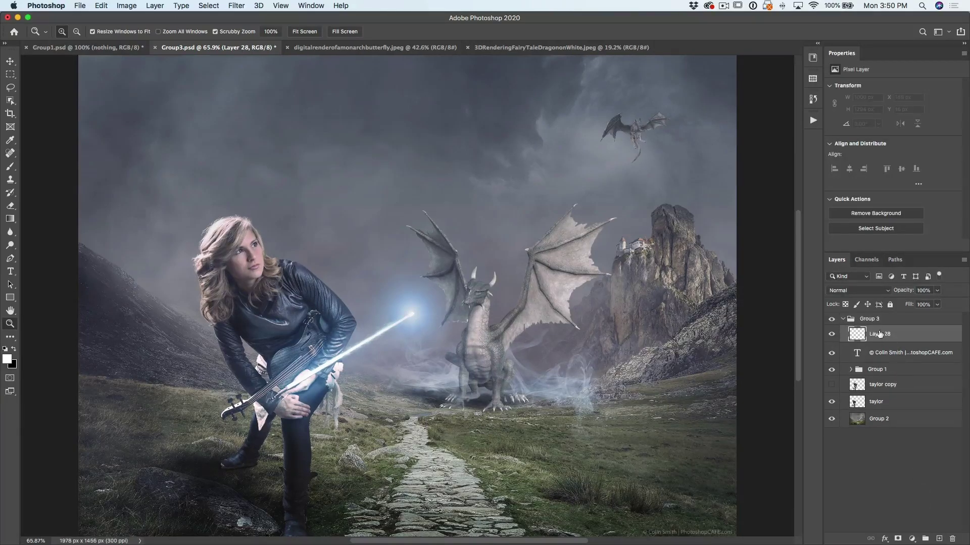
left_click_drag(880, 333, 875, 314)
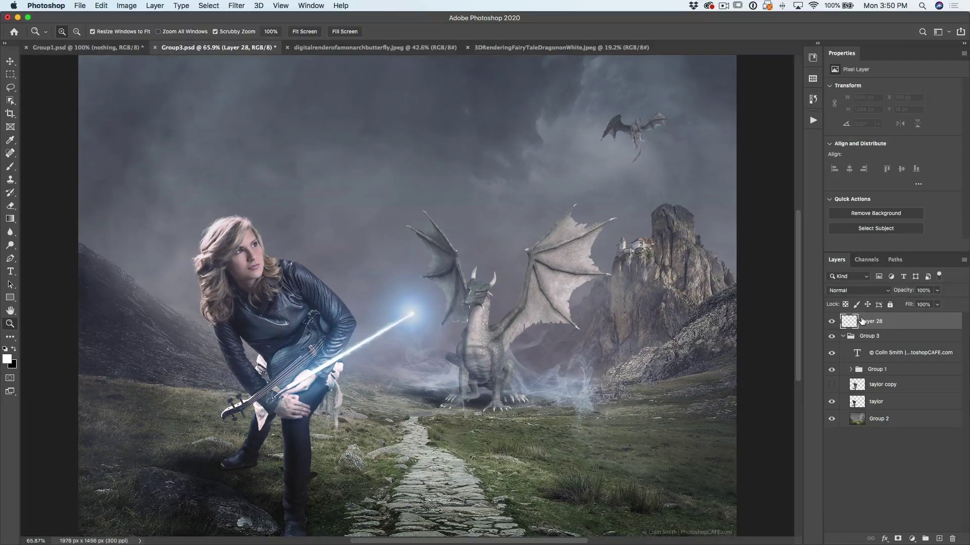
key("x")
key("alt")
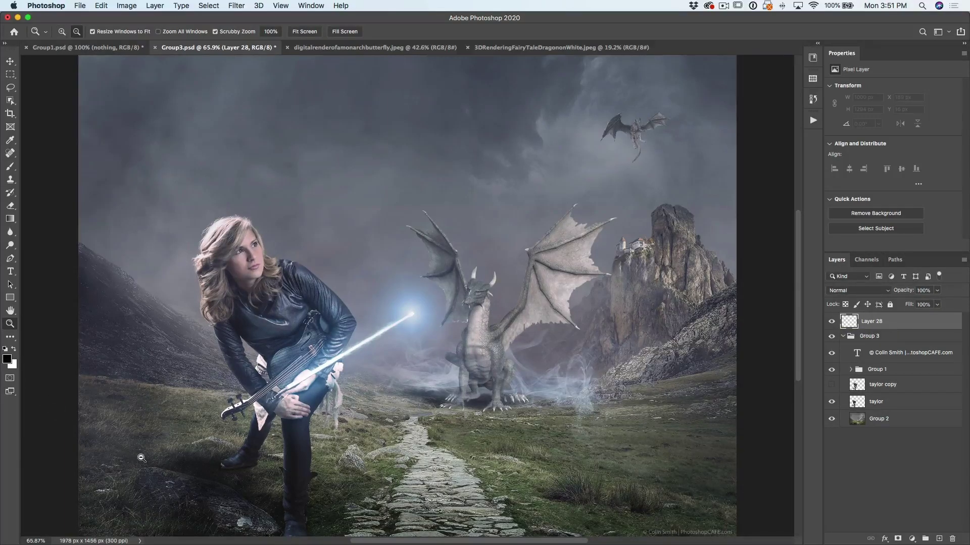
key("alt+BackSpace")
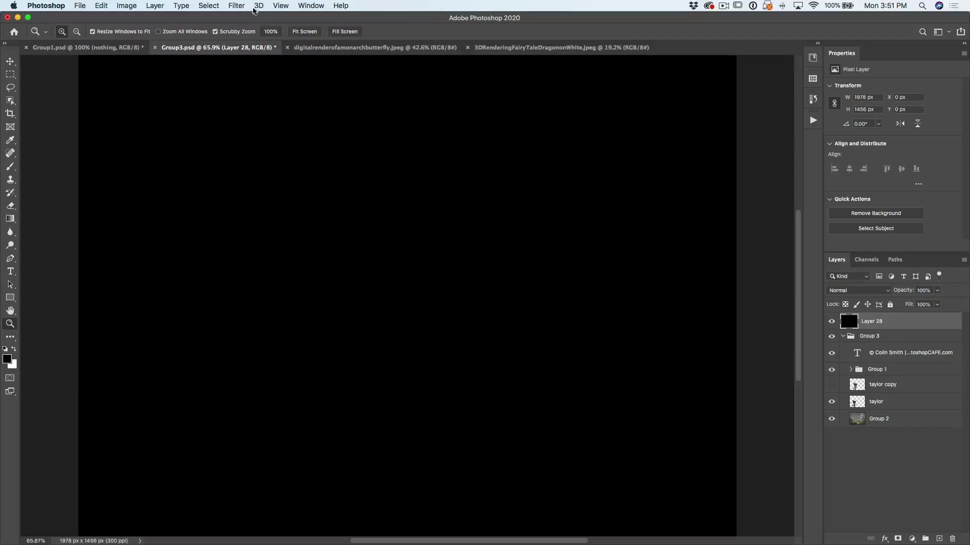
left_click(237, 5)
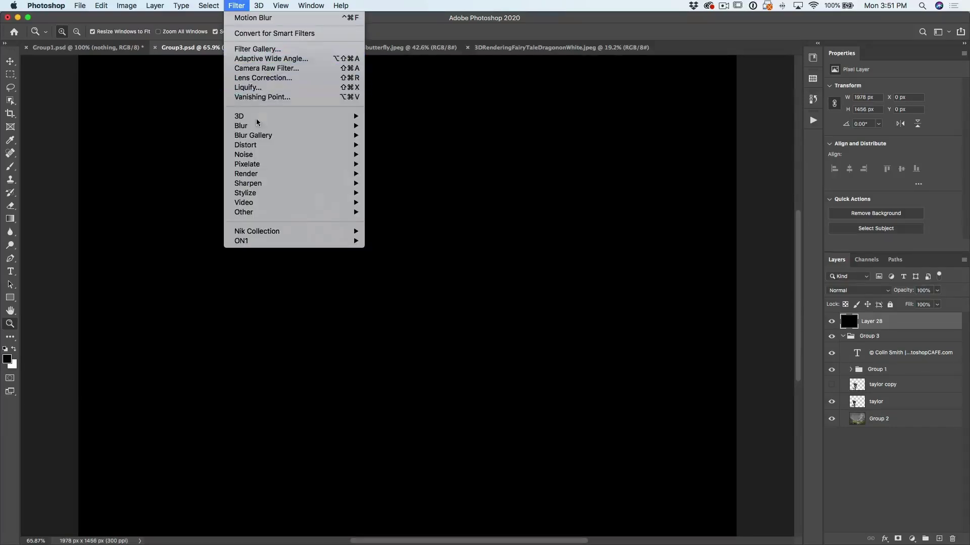
Render a Lens Flare at 64% brightness onto black Layer 28, positioning its centre in the preview
mouse_move(272, 173)
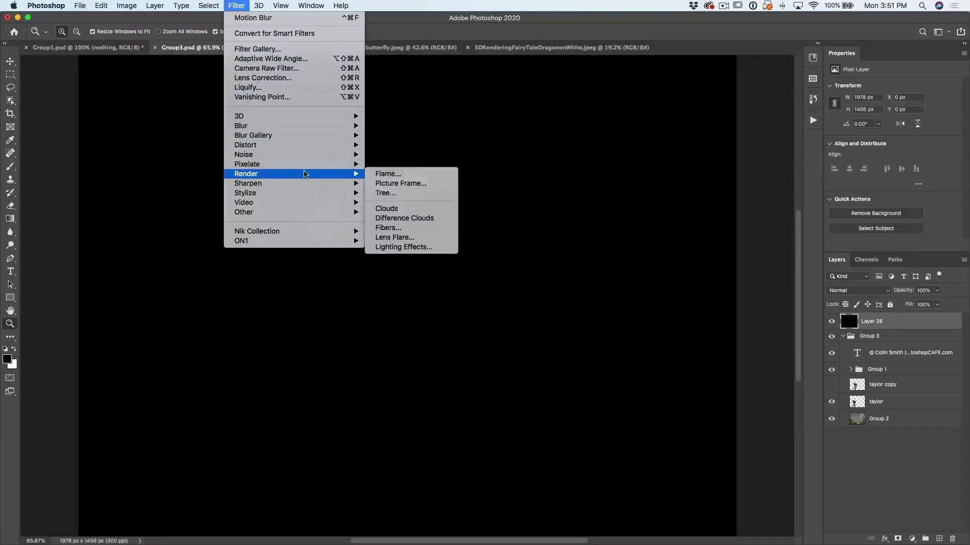
left_click(417, 238)
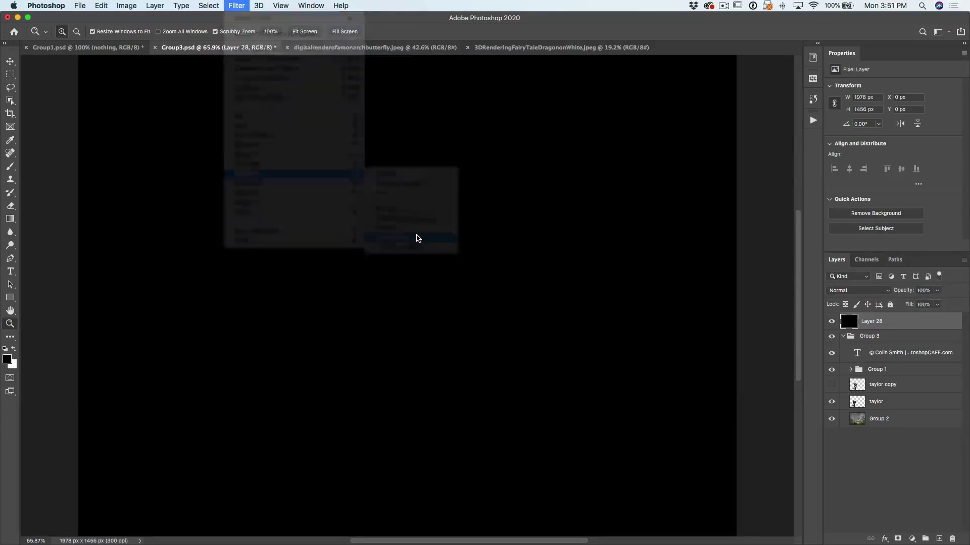
type("64")
left_click(441, 195)
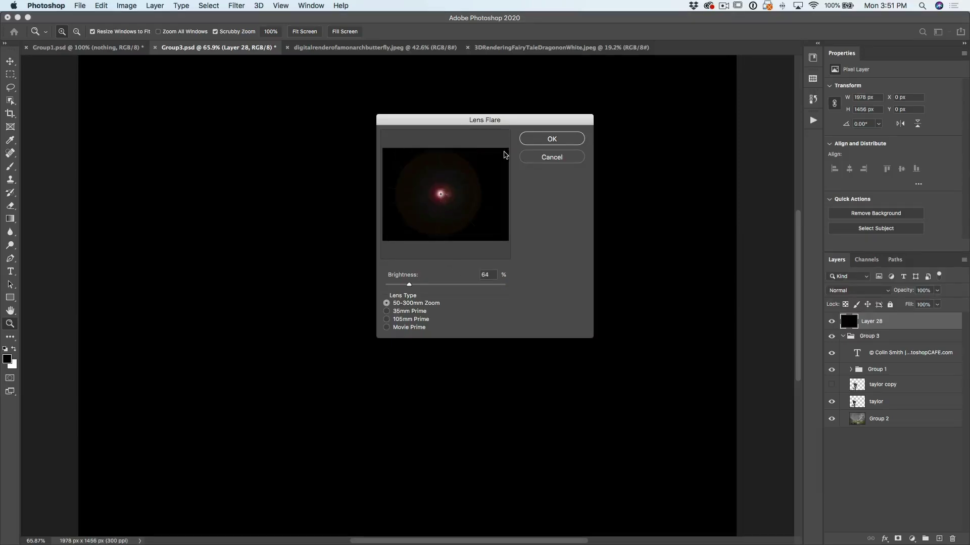
left_click(548, 142)
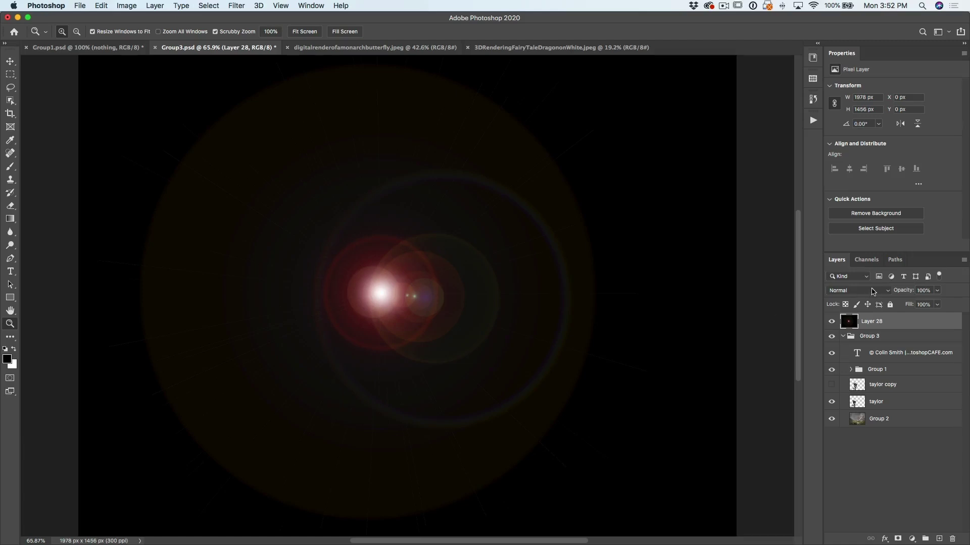
left_click(872, 292)
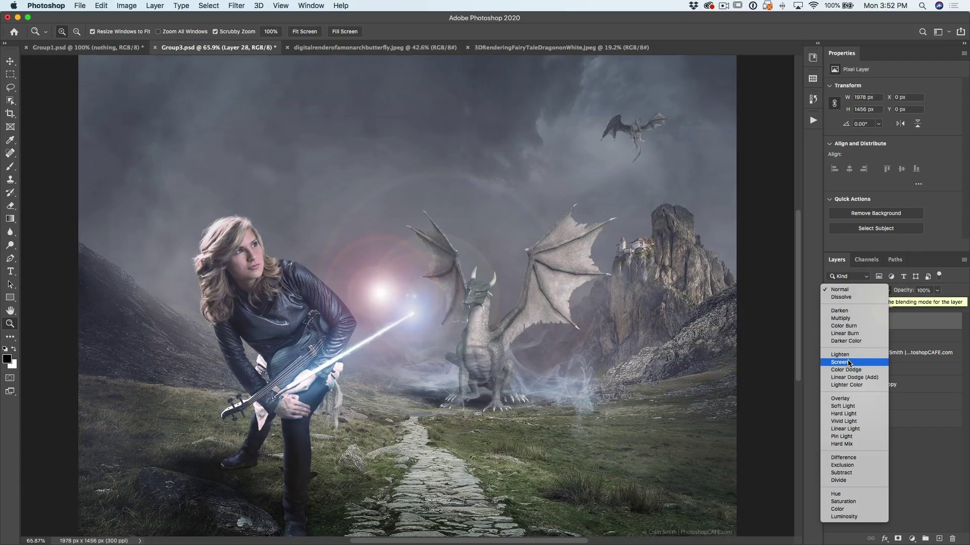
Set Layer 28 to Screen and drag the flare right onto the violin bow's tip
left_click(849, 363)
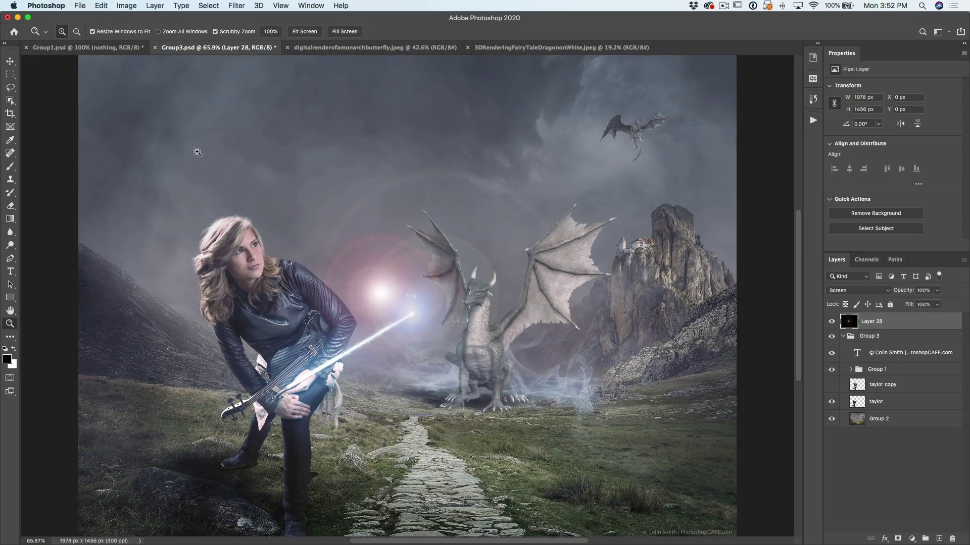
left_click(10, 61)
left_click_drag(378, 273, 426, 319)
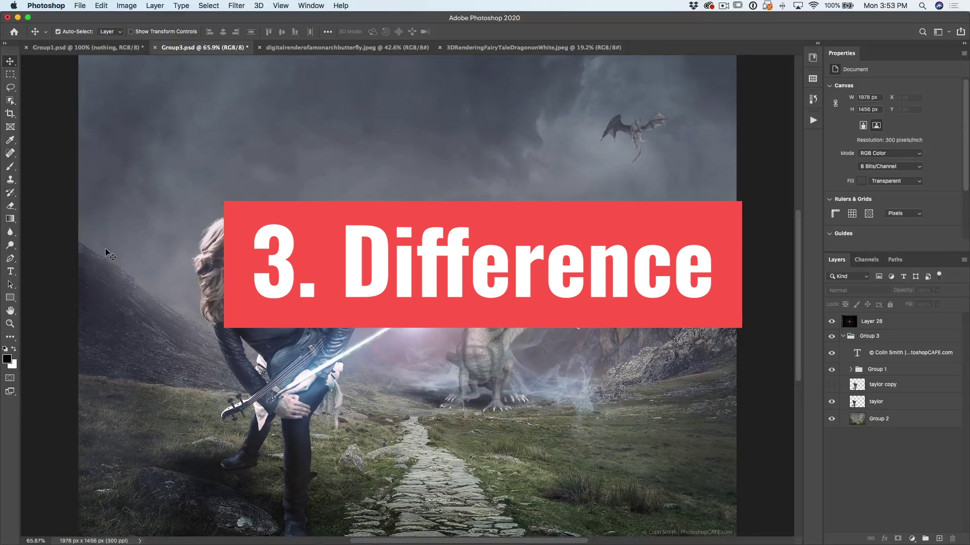
Show taylor copy, drag it left over the original woman, and zoom in on her face
left_click(878, 384)
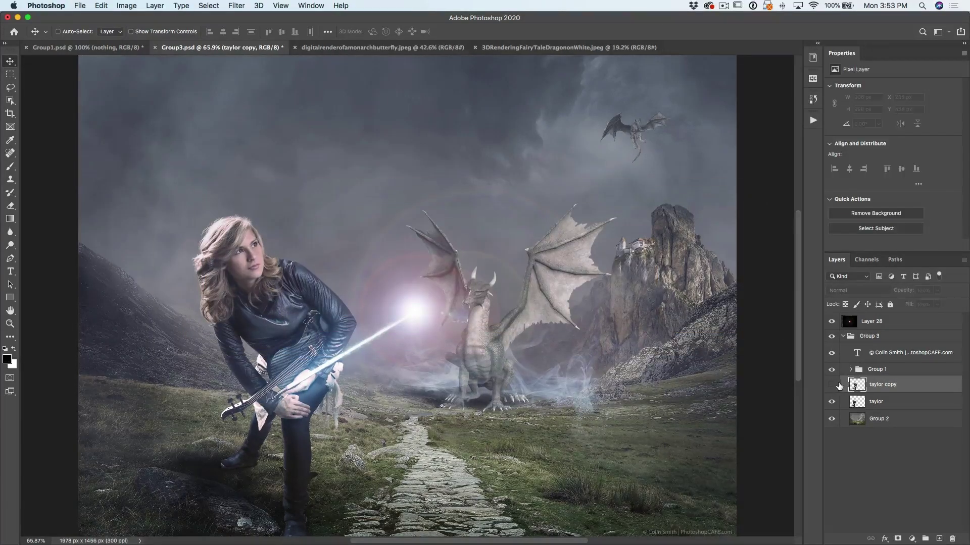
left_click(831, 384)
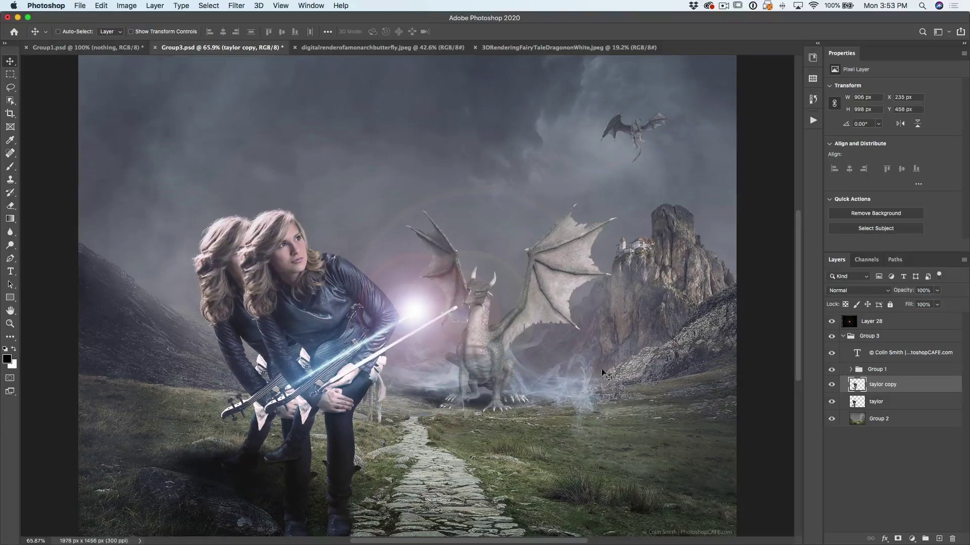
left_click_drag(363, 299, 282, 303)
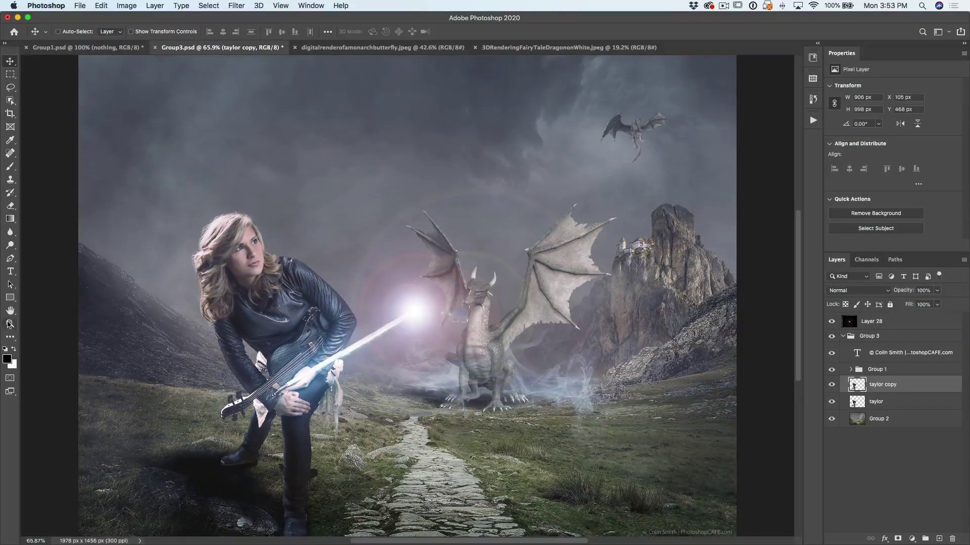
left_click(10, 324)
left_click_drag(152, 206, 197, 249)
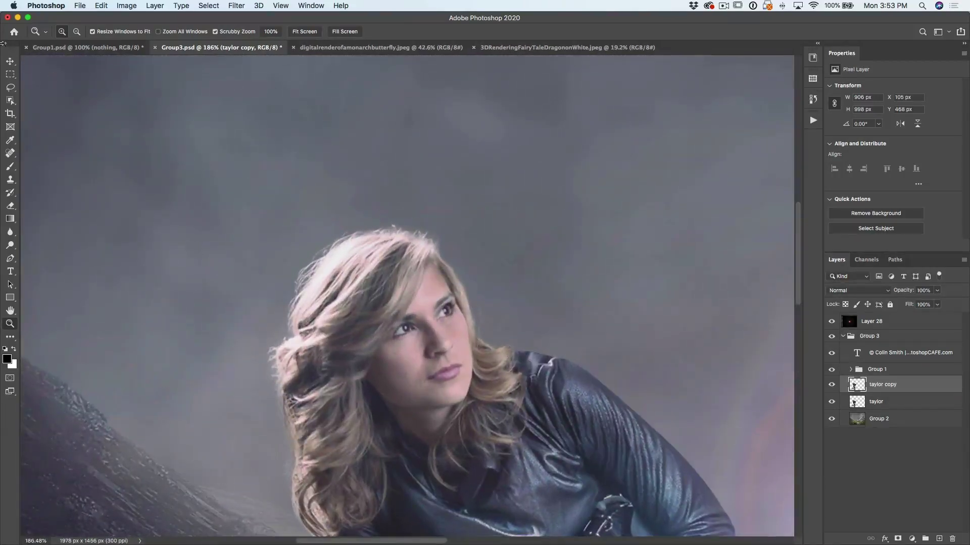
Set taylor copy to Difference and nudge it until it aligns exactly with the original
left_click(10, 61)
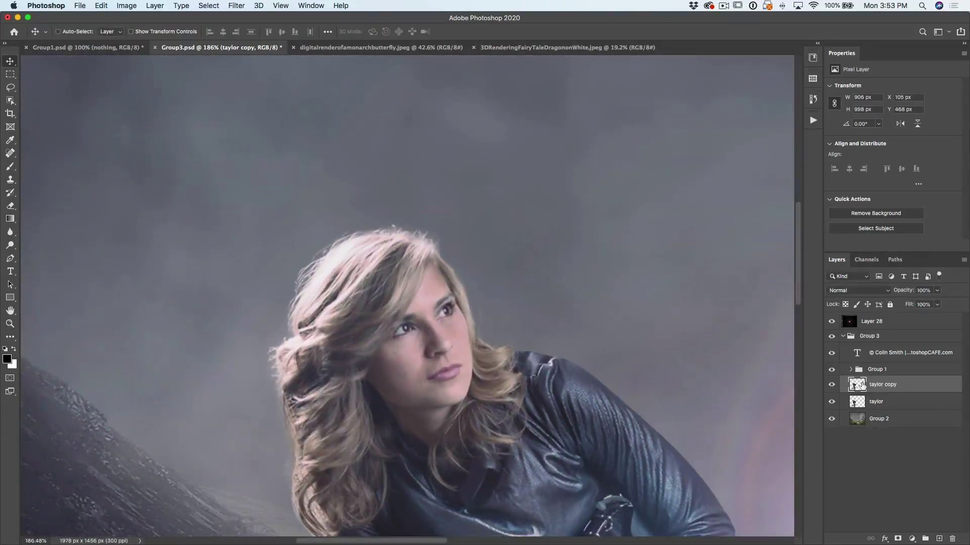
left_click(862, 291)
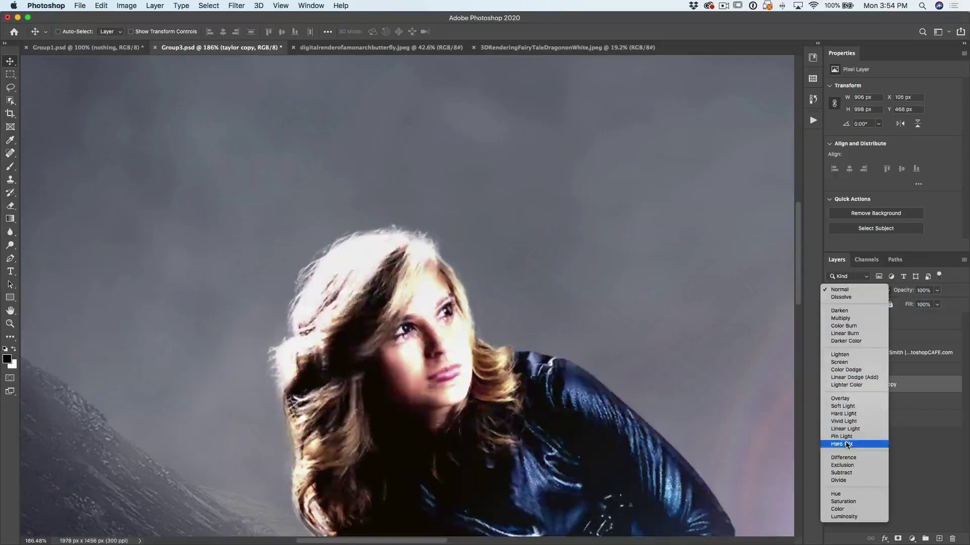
left_click(848, 459)
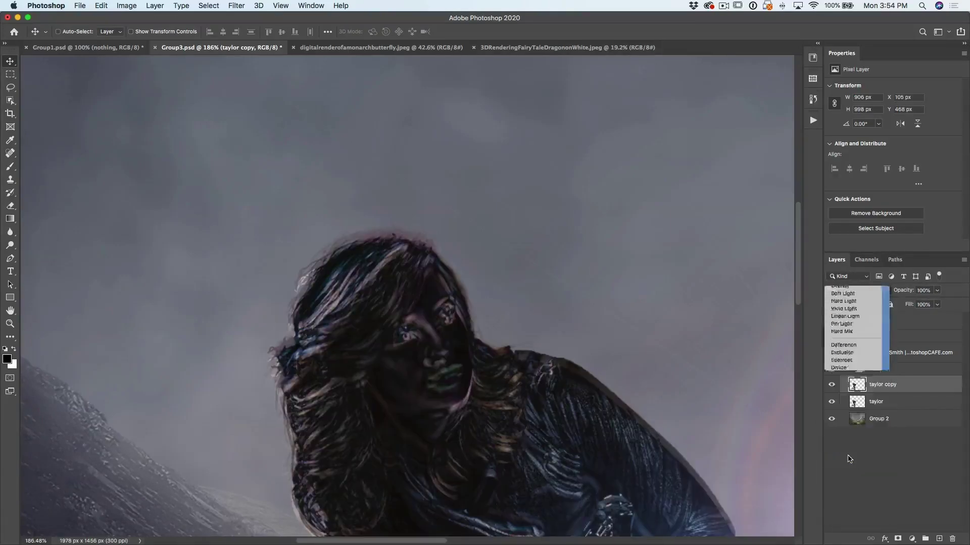
left_click_drag(799, 277, 798, 326)
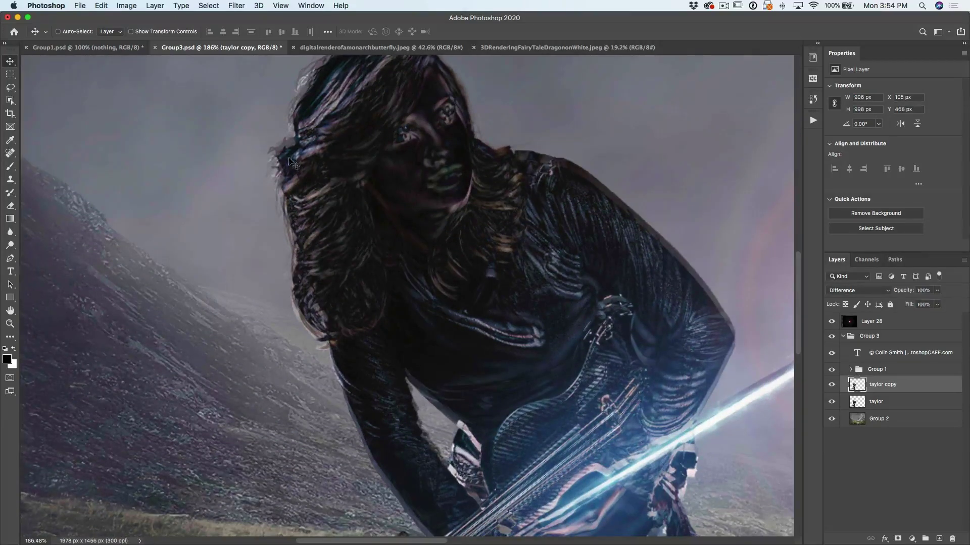
left_click_drag(518, 225, 512, 228)
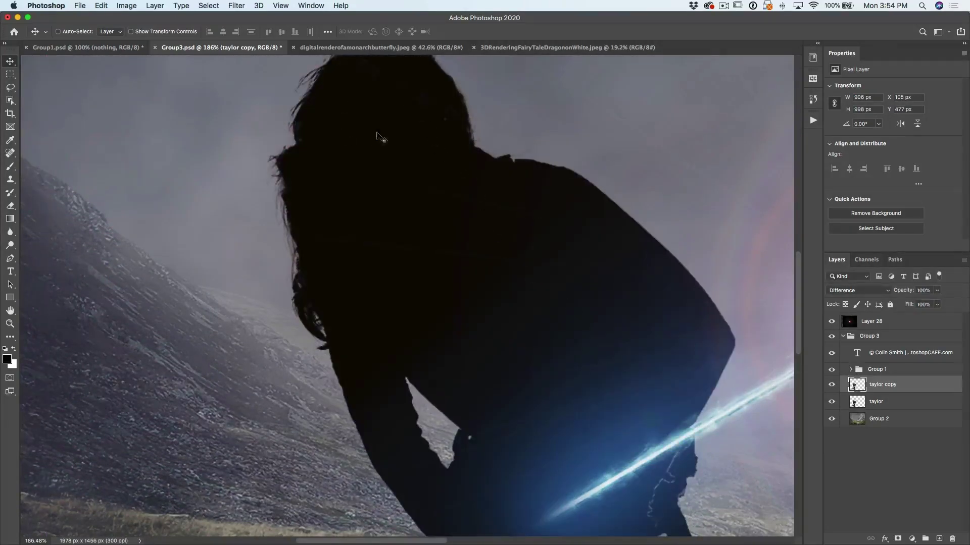
Toggle taylor copy's visibility to check the alignment, then return it to Normal blending
left_click(831, 385)
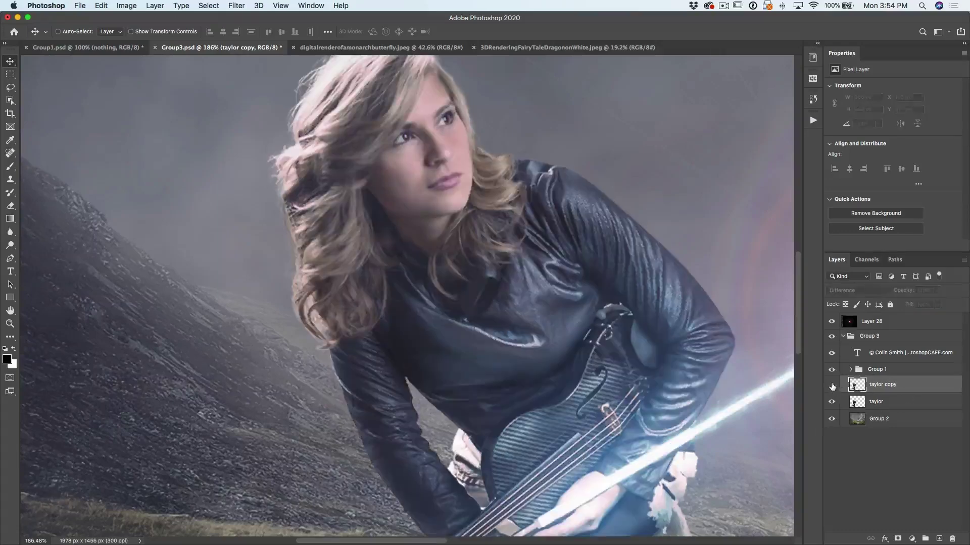
left_click(831, 385)
left_click(832, 385)
left_click(831, 386)
left_click(853, 291)
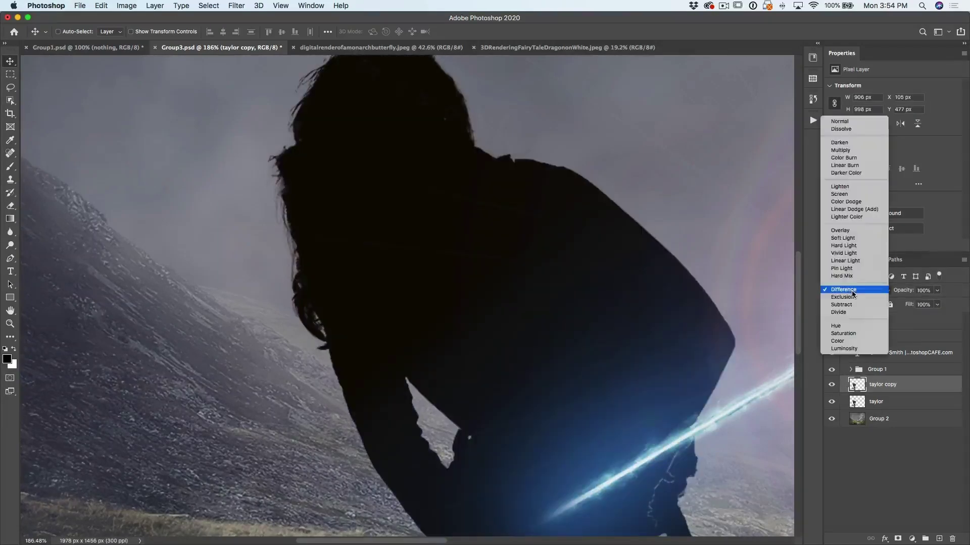
left_click(843, 122)
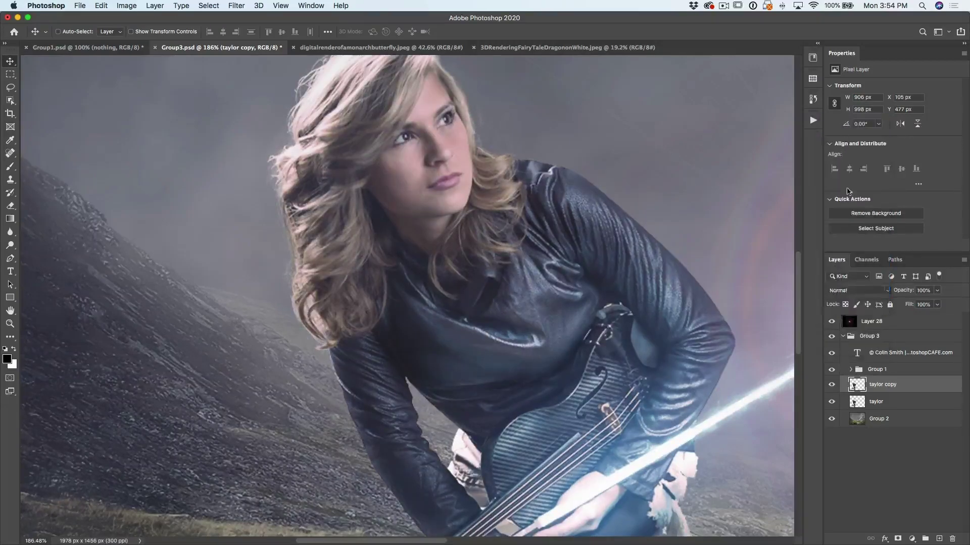
Toggle the taylor copy layer on and off, leaving it in Normal blending
left_click(832, 386)
left_click(831, 385)
left_click(832, 386)
left_click(870, 292)
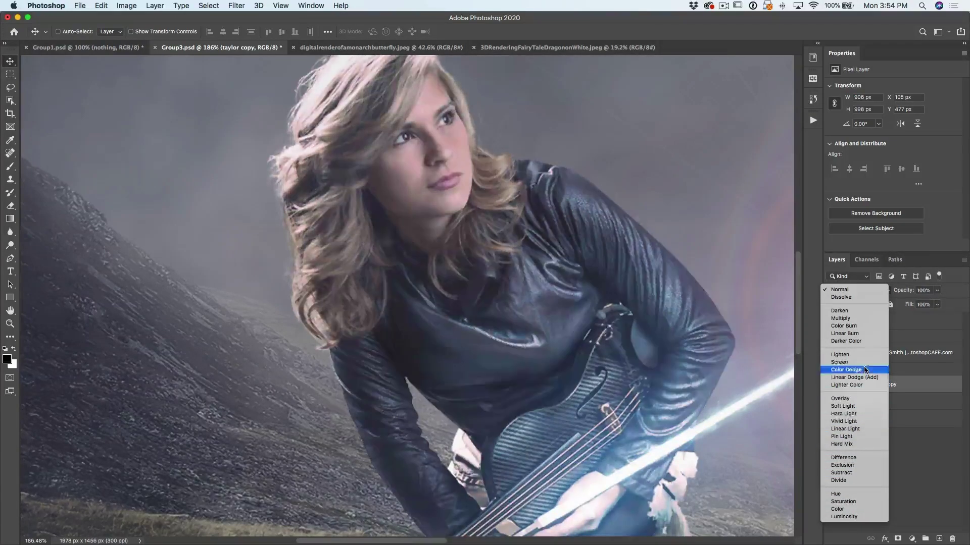
left_click(856, 290)
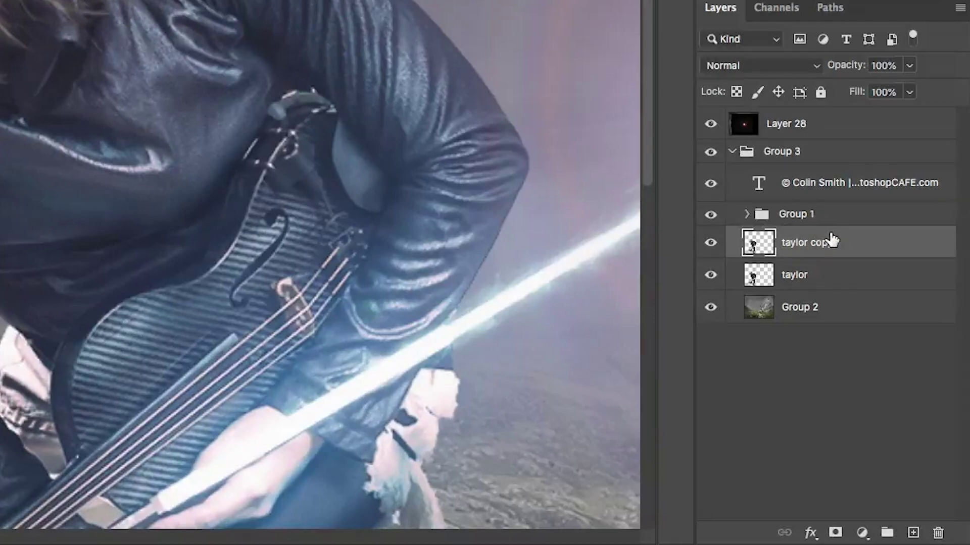
Cycle taylor copy's blend modes with Shift+plus/minus, from Dissolve through Hard Light and back to Linear Burn
key("shift+plus")
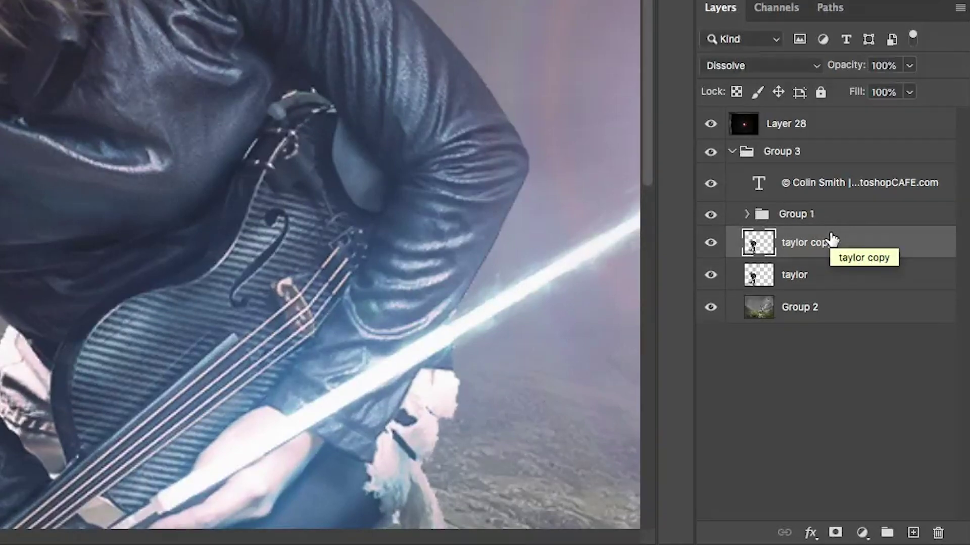
key("shift+plus")
key("shift+plus")
key("shift+plus")
key("shift+plus")
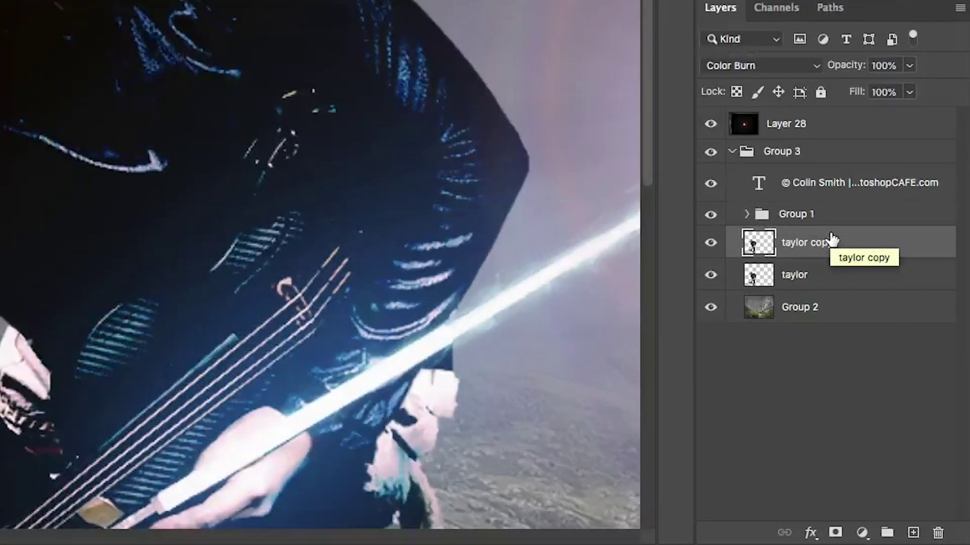
key("shift+plus")
key("shift+plus")
key("shift+plus")
key("shift+plus")
key("shift+plus")
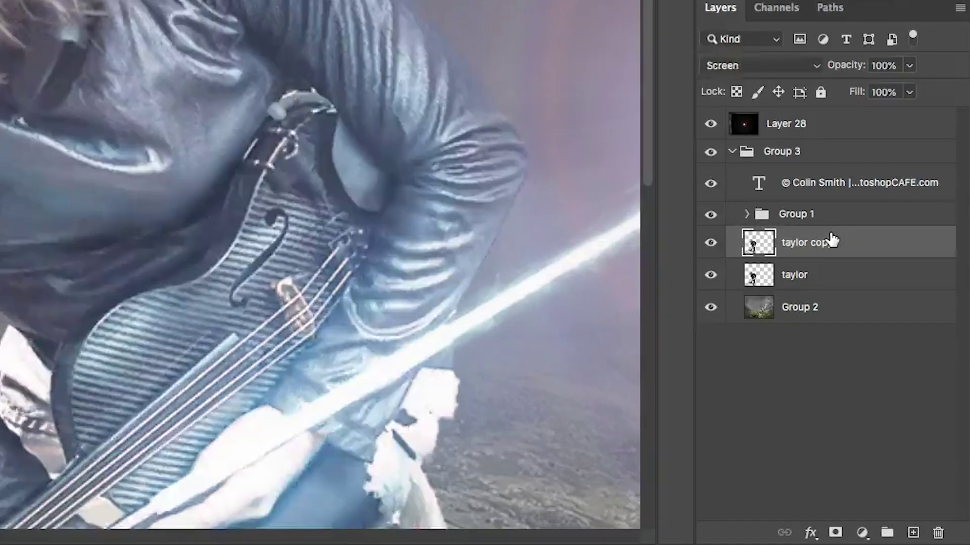
key("shift+plus")
key("shift+plus")
key("shift+plus")
key("shift+plus")
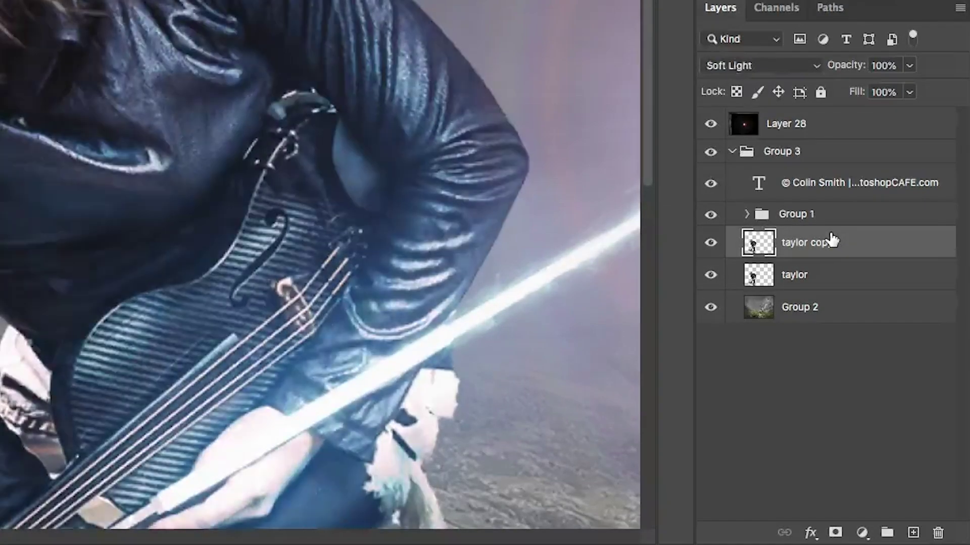
key("shift+plus")
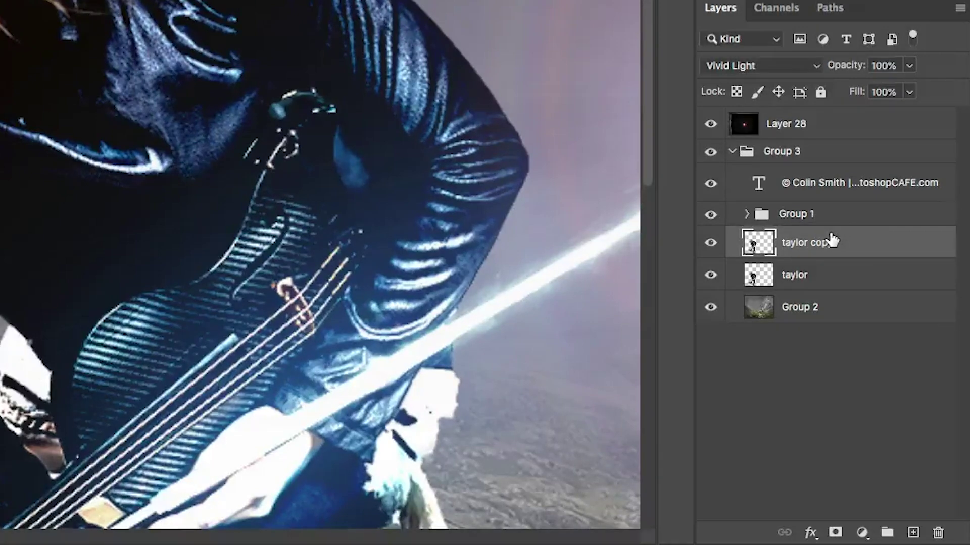
key("shift+minus")
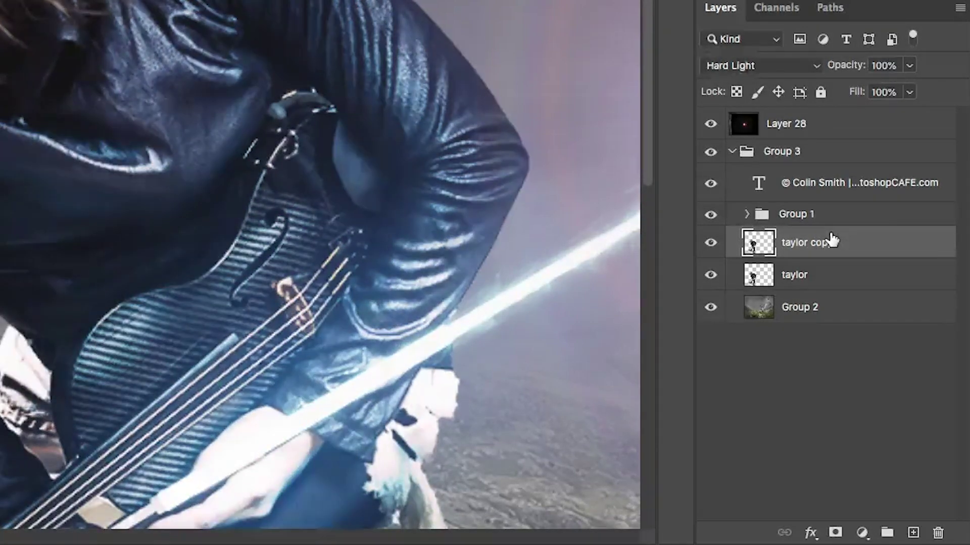
key("shift+minus")
key("shift+minus")
key("shift+minus")
key("shift+minus")
key("shift+minus")
key("shift+minus")
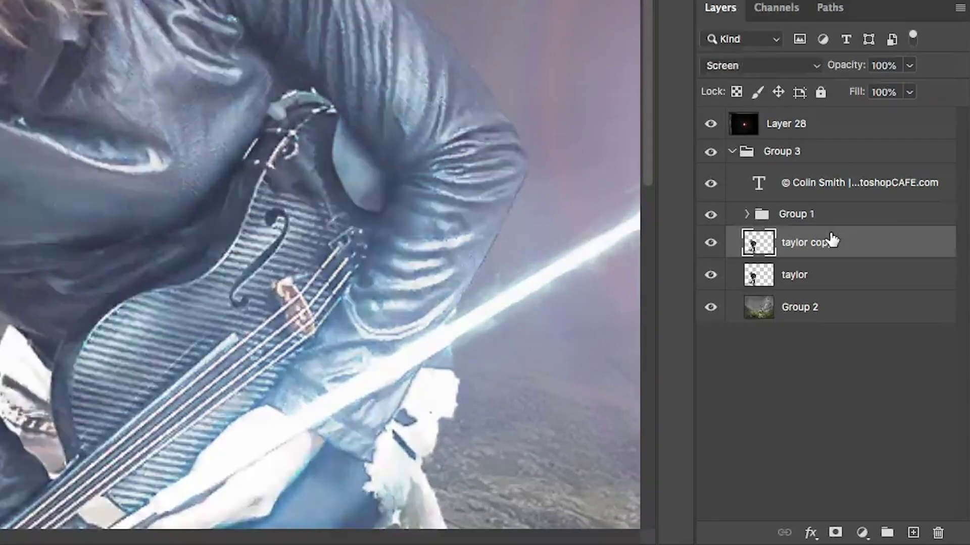
key("shift+minus")
key("shift+minus")
key("shift+minus")
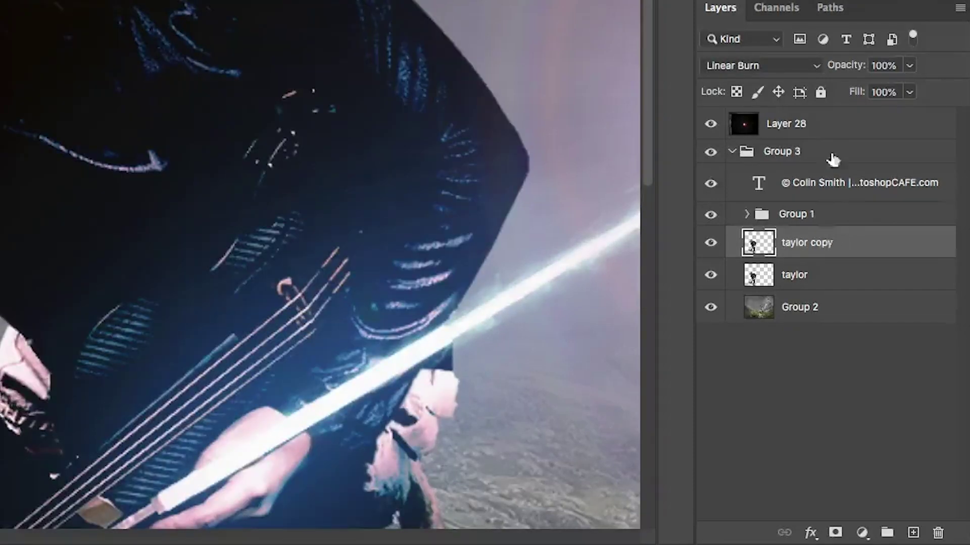
left_click(777, 64)
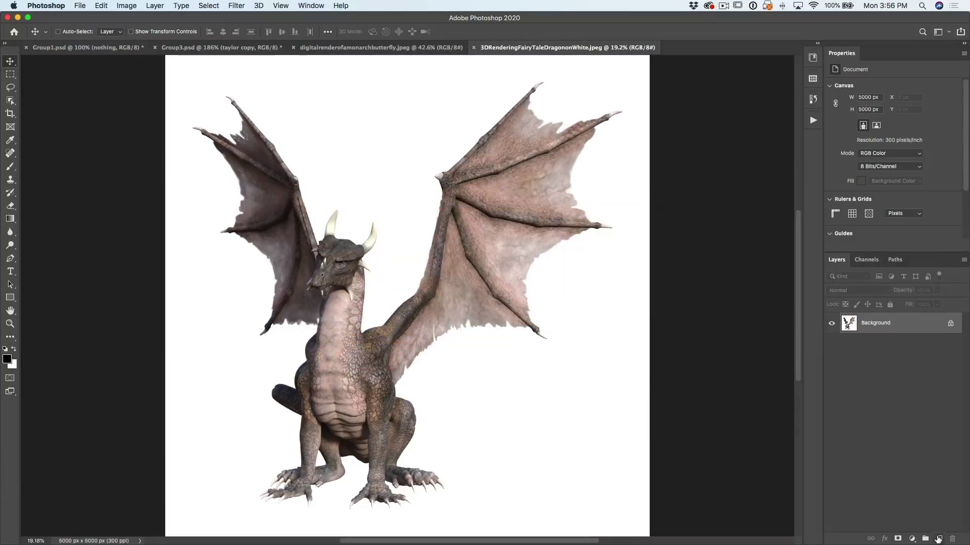
Add Layer 1 above the dragon's Background and fill it with 50% grey (B 50, #808080)
left_click(938, 539)
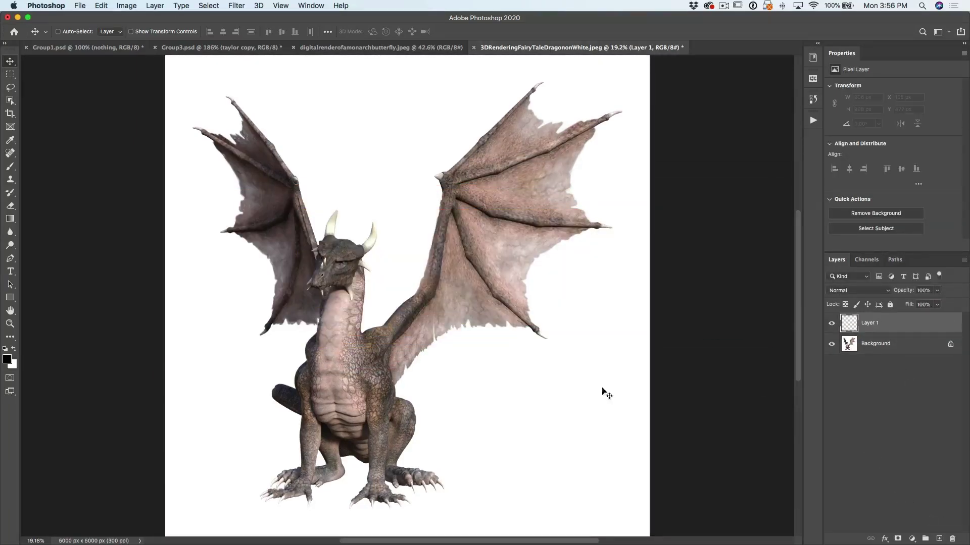
left_click(7, 359)
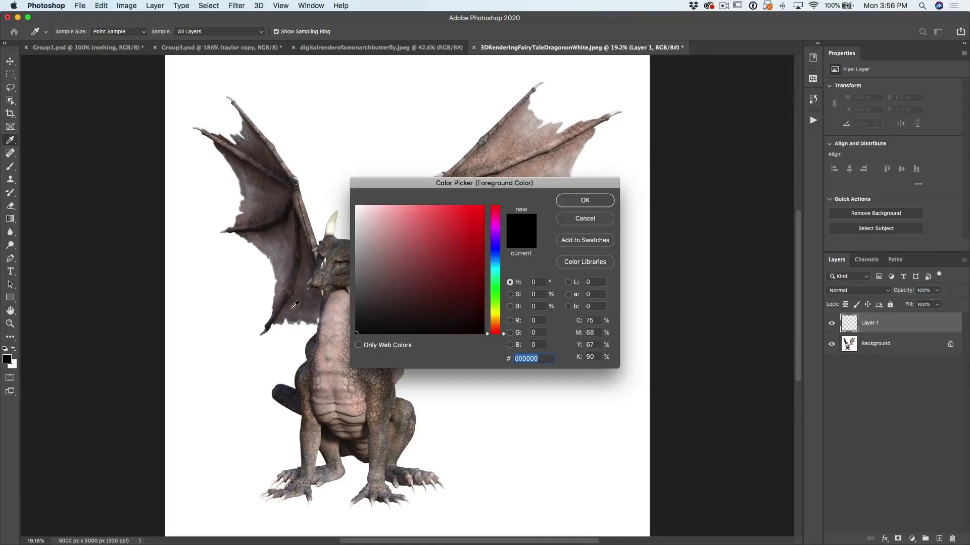
left_click(510, 307)
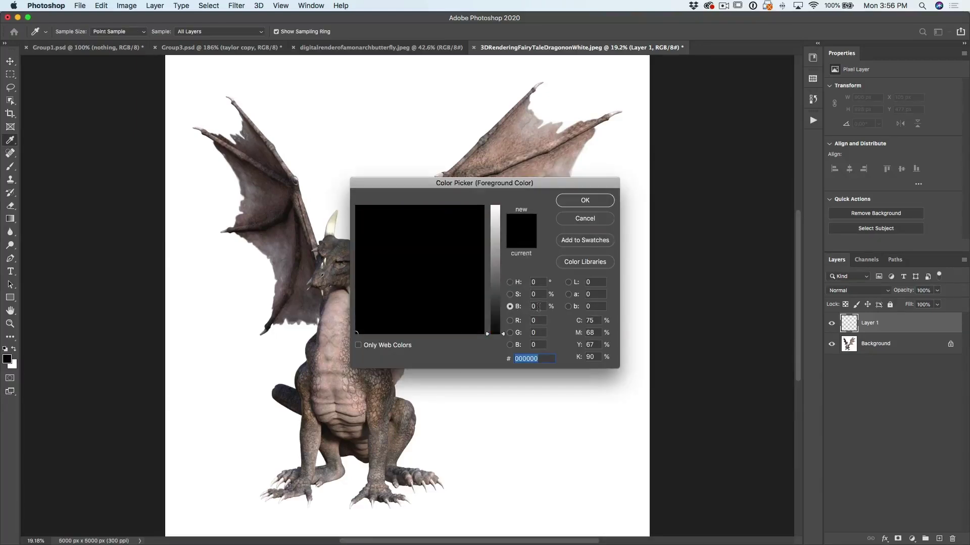
type("50")
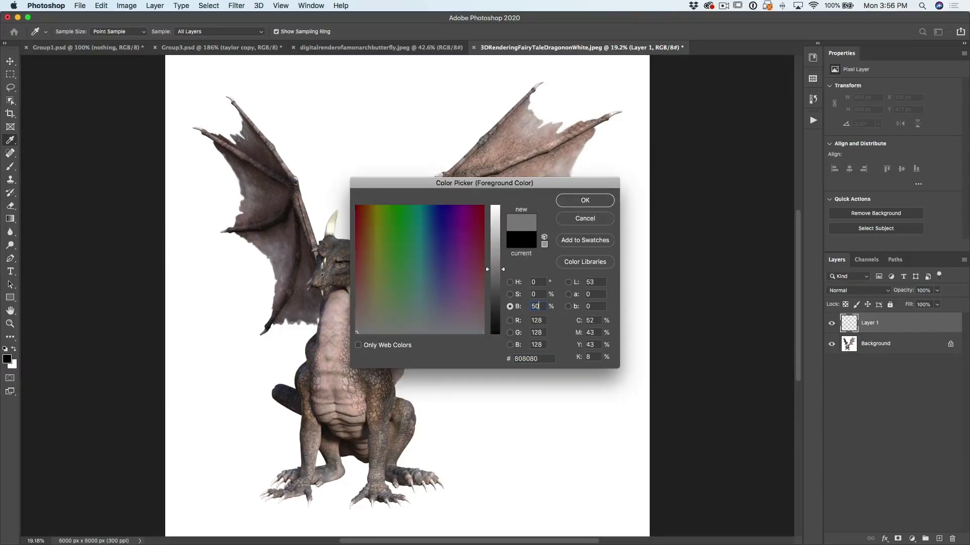
left_click(584, 201)
key("v")
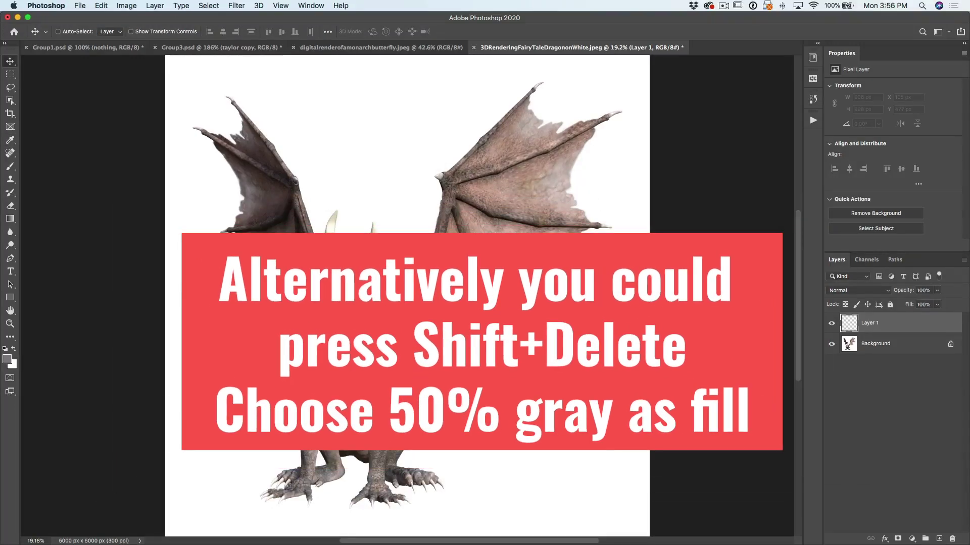
key("alt+BackSpace")
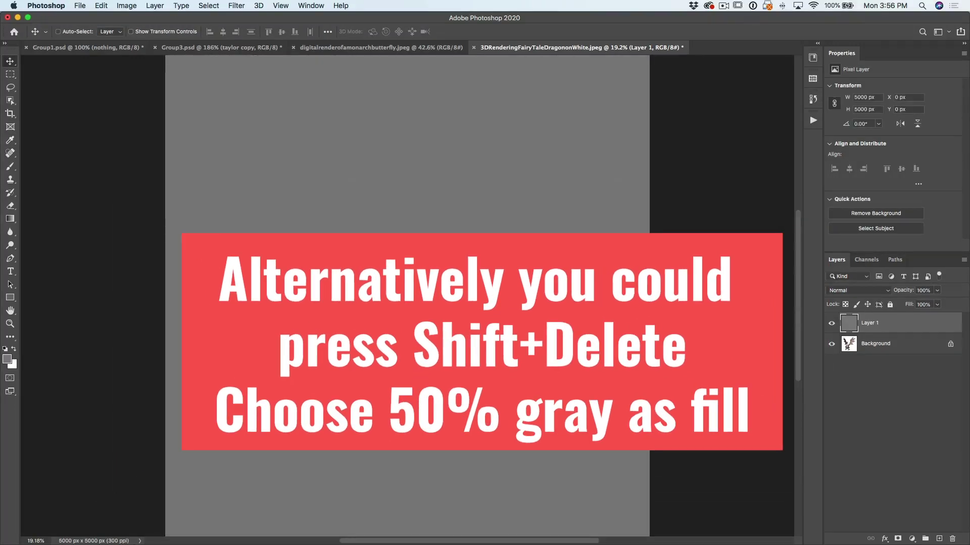
left_click(831, 323)
left_click(831, 323)
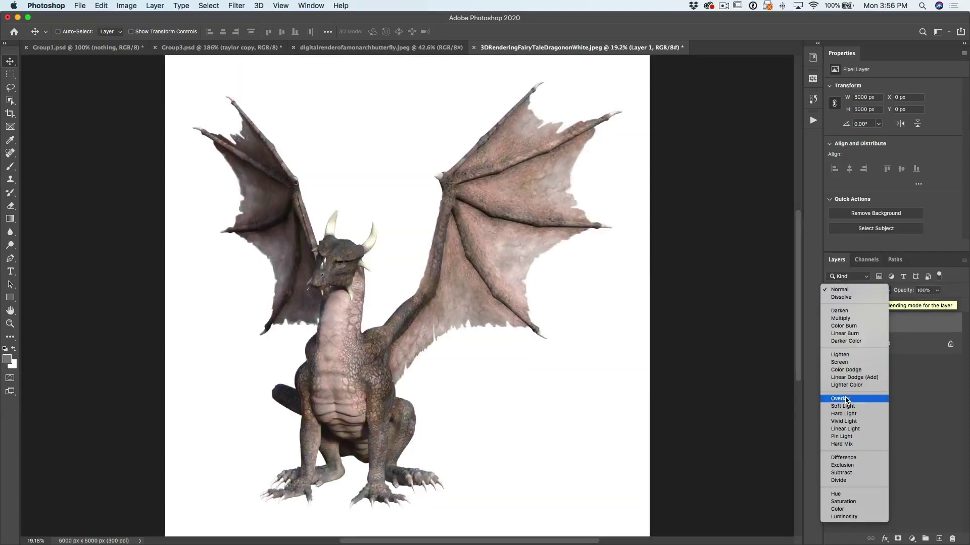
Switch the grey Layer 1 from Normal to Overlay, leaving the dragon on white unchanged
left_click(847, 400)
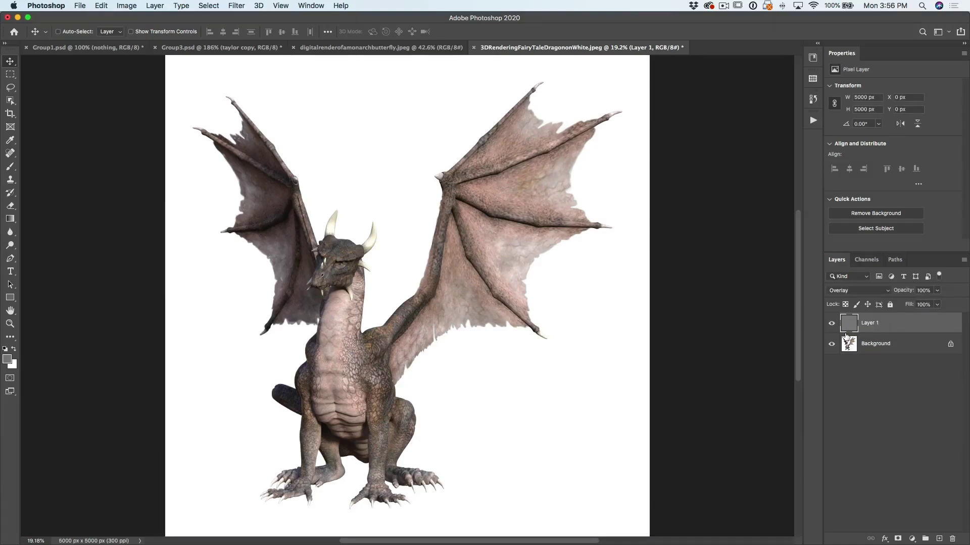
With the Dodge Tool at a larger size and higher exposure, brighten the dragon's neck
left_click(10, 245)
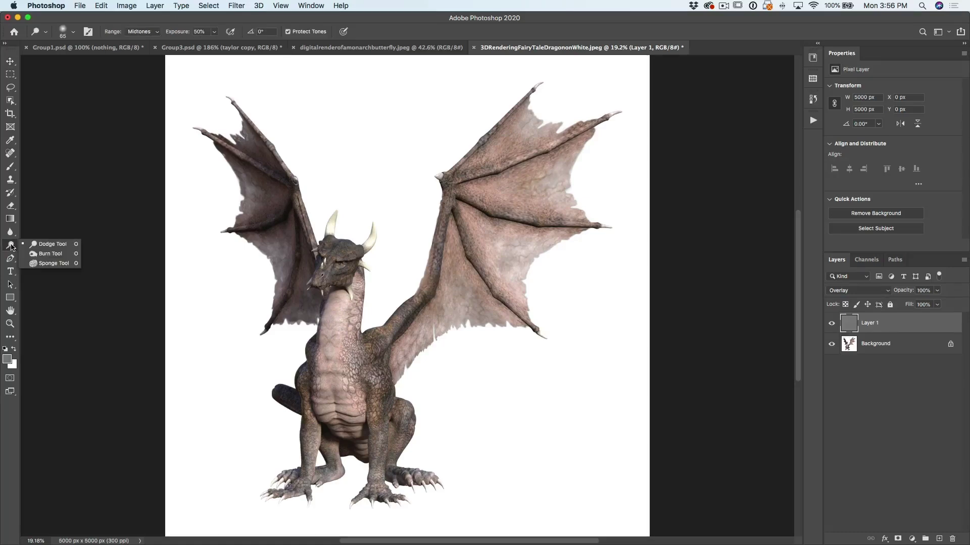
left_click(42, 245)
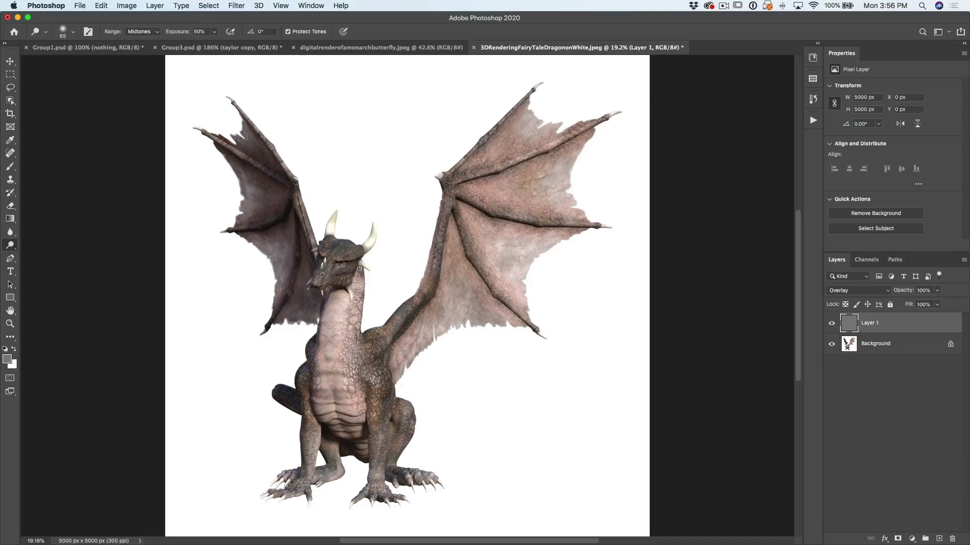
key("bracketright")
key("bracketright")
key("bracketright")
key("bracketright")
key("bracketright")
key("bracketright")
key("bracketright")
key("bracketright")
key("6")
left_click_drag(350, 384, 348, 302)
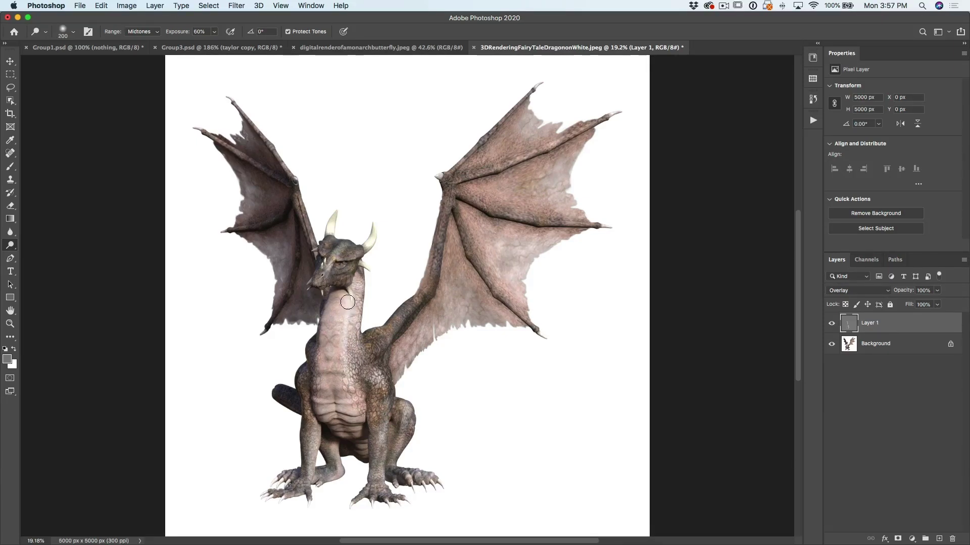
key("bracketleft")
key("bracketleft")
key("bracketleft")
key("bracketleft")
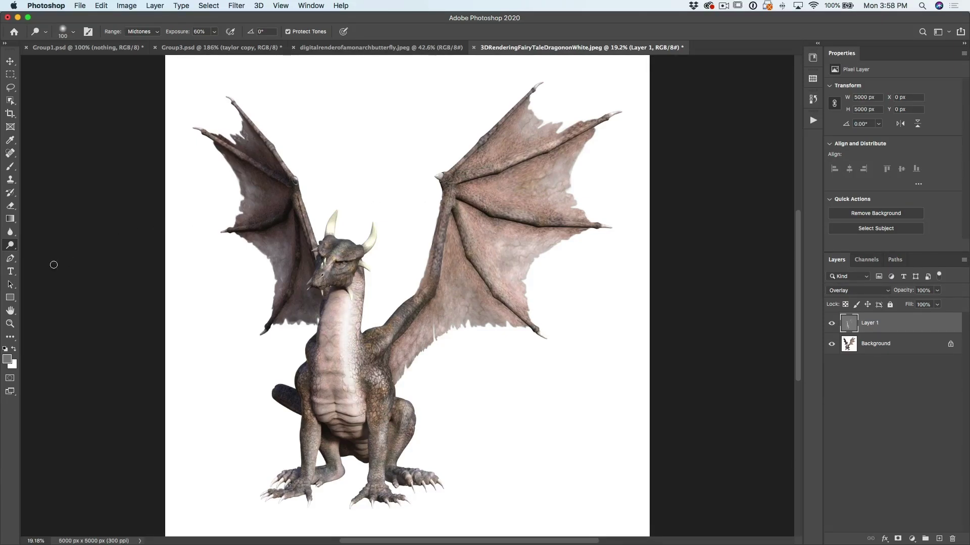
With the Burn Tool, darken the dragon's belly, left leg, left wing and chest
left_click(10, 245)
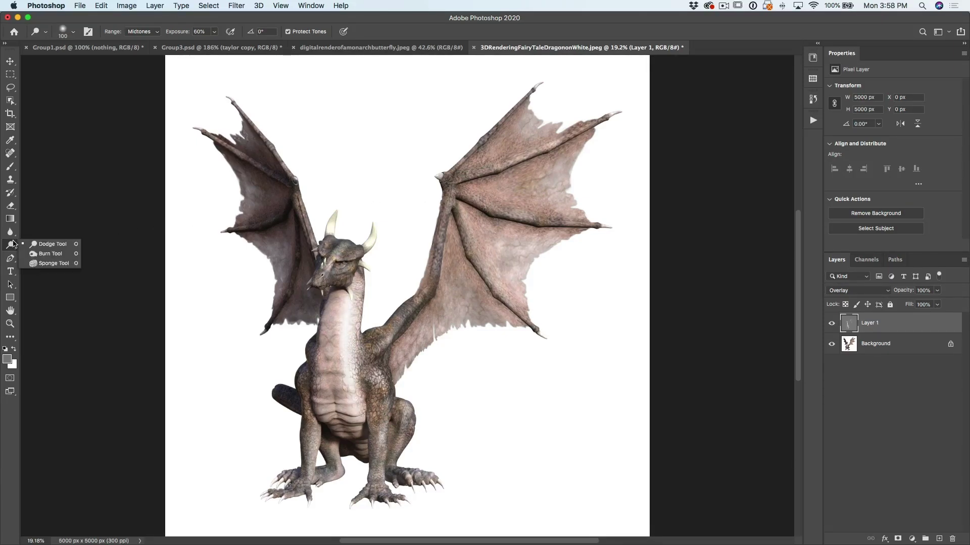
left_click(42, 252)
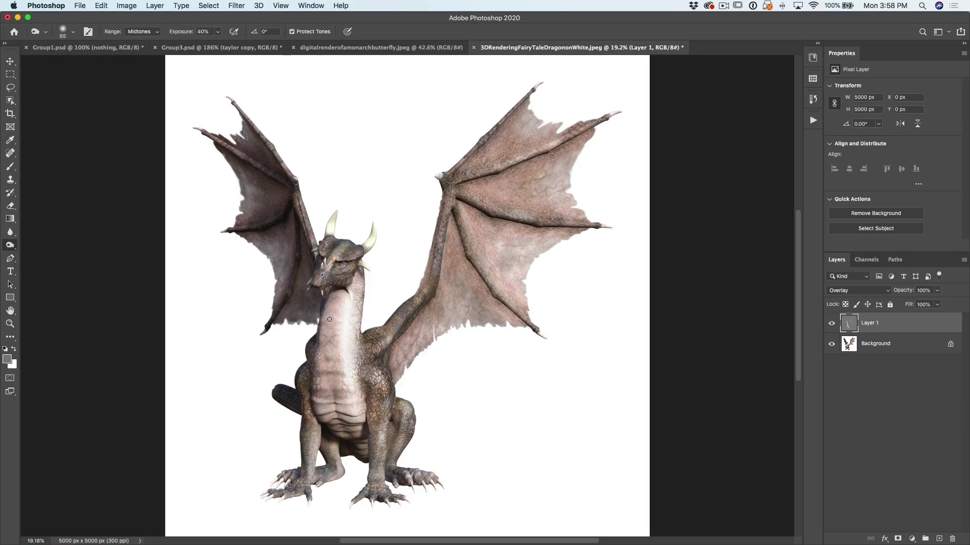
mouse_move(320, 328)
left_mouse_down()
mouse_move(339, 389)
mouse_move(331, 243)
mouse_move(386, 326)
mouse_move(368, 376)
mouse_move(371, 480)
mouse_move(395, 469)
mouse_move(305, 443)
mouse_move(326, 321)
left_mouse_up()
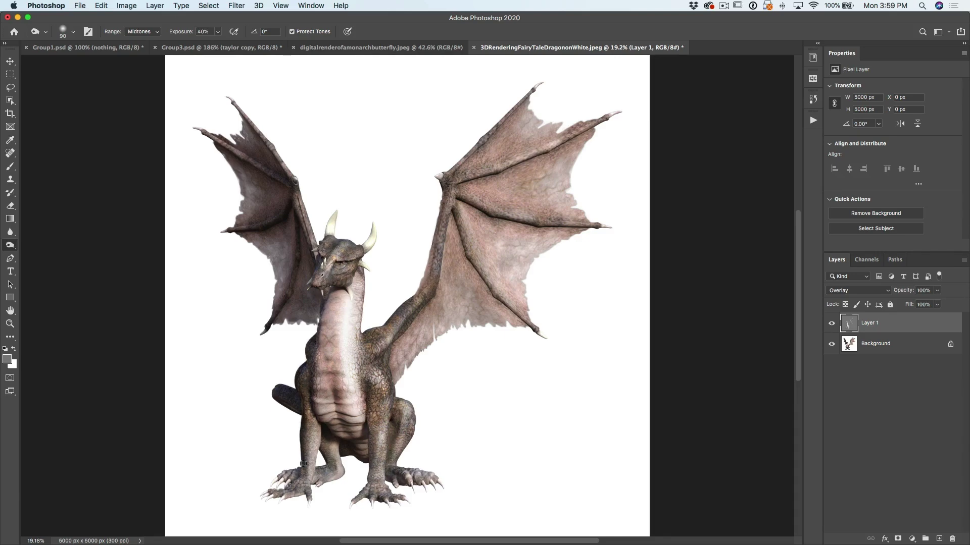
left_click_drag(304, 442, 311, 402)
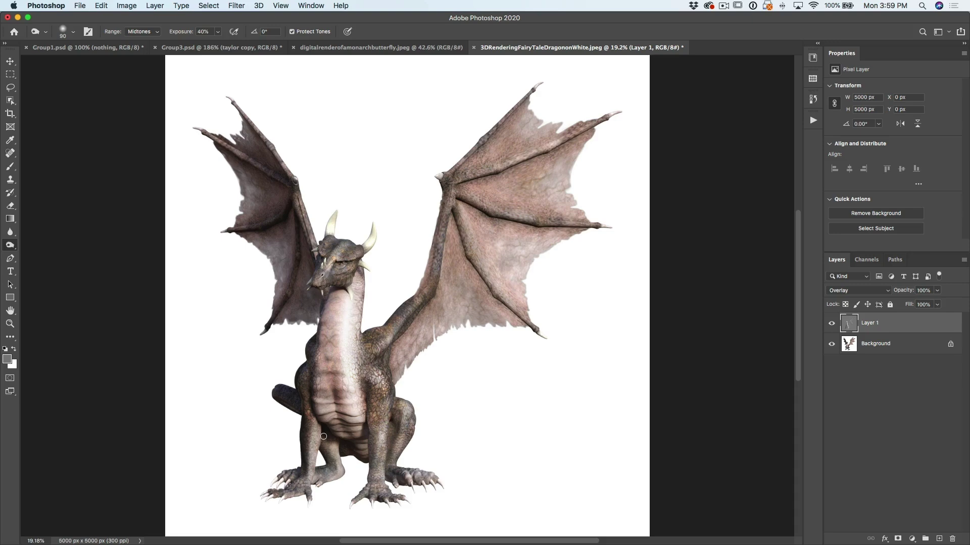
mouse_move(264, 139)
left_mouse_down()
mouse_move(288, 303)
mouse_move(326, 360)
left_mouse_up()
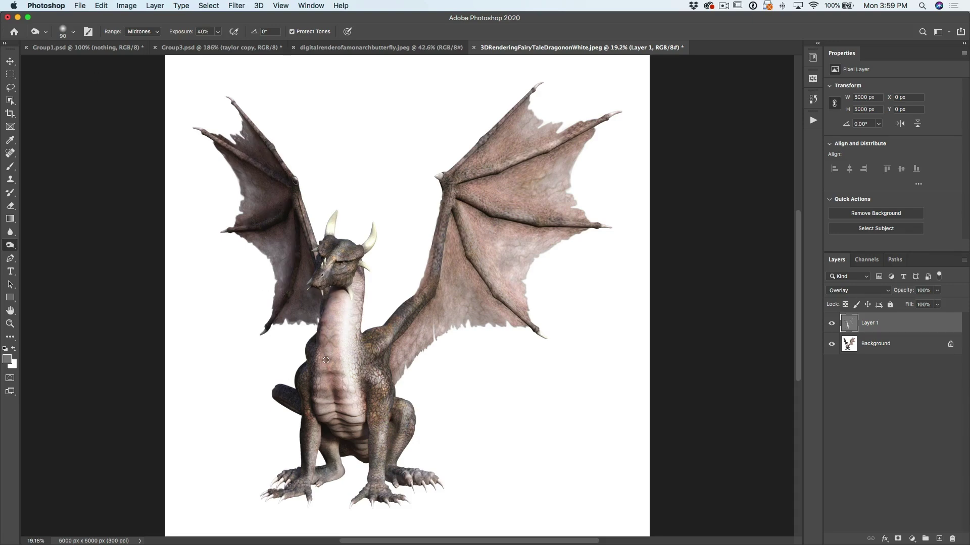
Hide and re-show the Overlay layer to compare the dragon with and without it
left_click(832, 323)
left_click(832, 323)
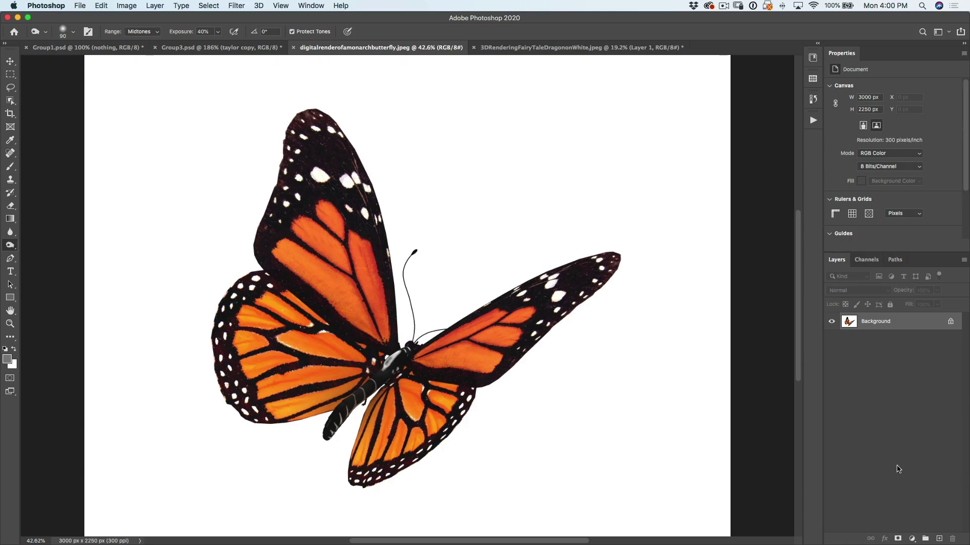
Add an empty Layer 1 above Background and set its blend mode to Color
left_click(938, 539)
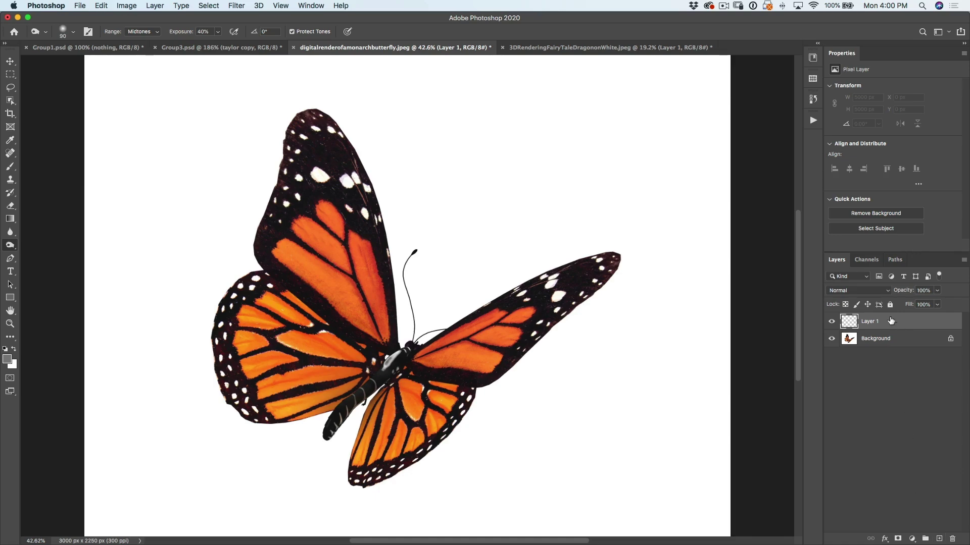
left_click(869, 292)
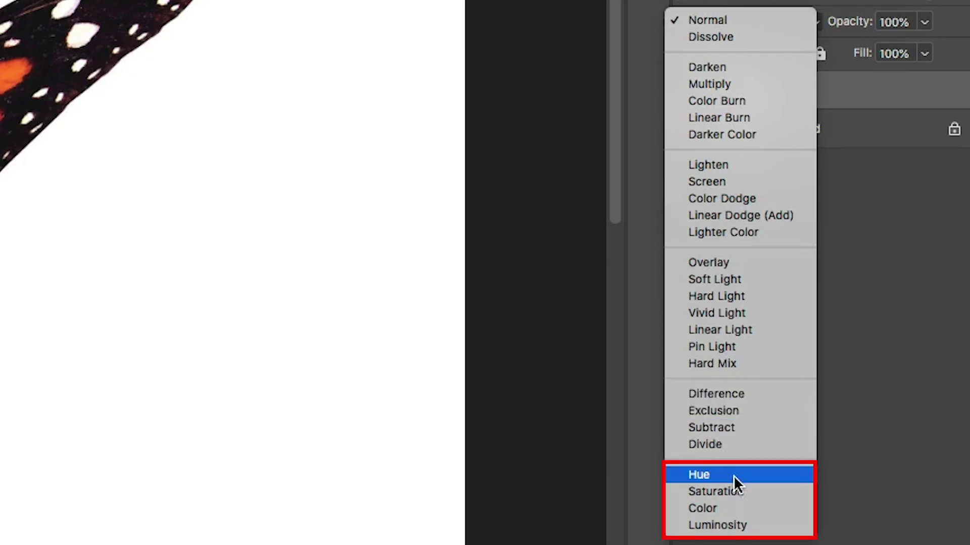
left_click(722, 510)
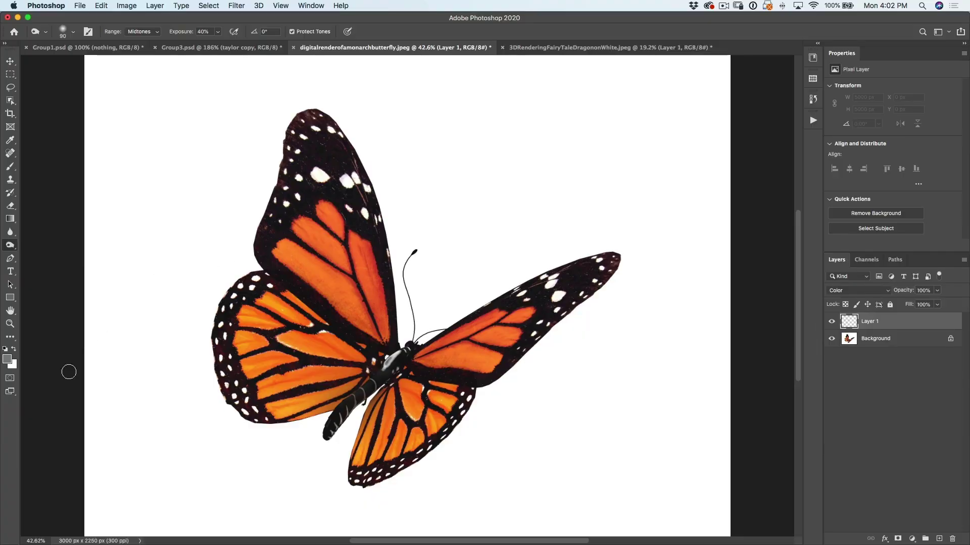
Set the foreground colour to a fully saturated bright green in the Color Picker
left_click(7, 360)
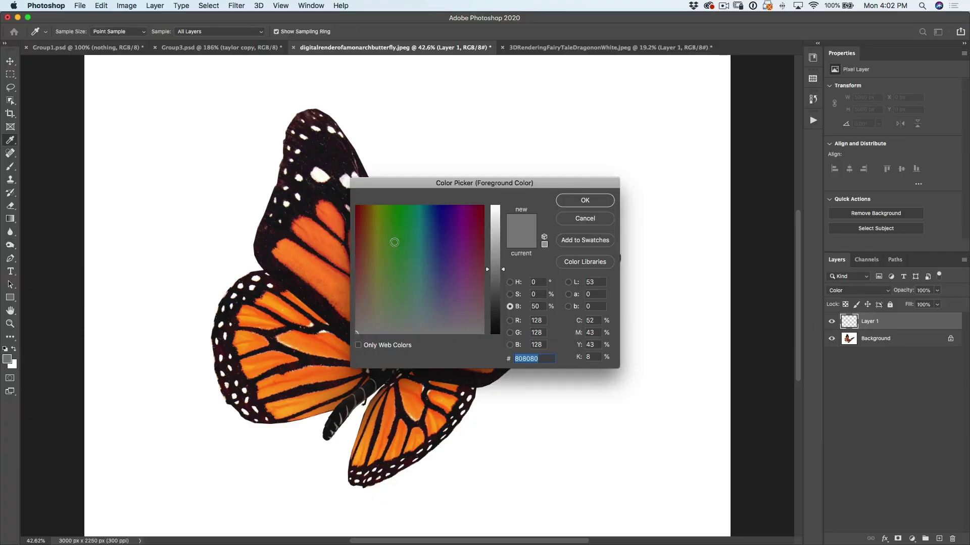
left_click(513, 283)
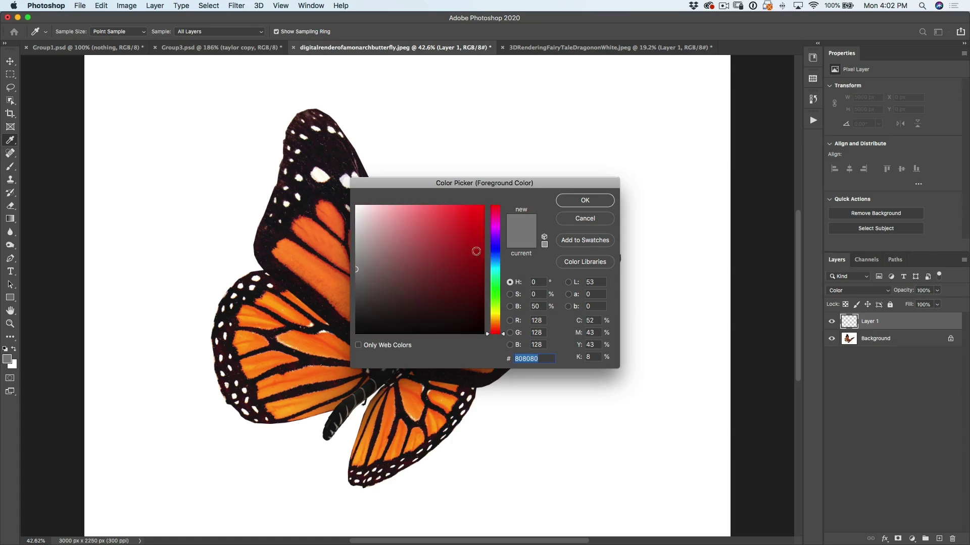
left_click(495, 294)
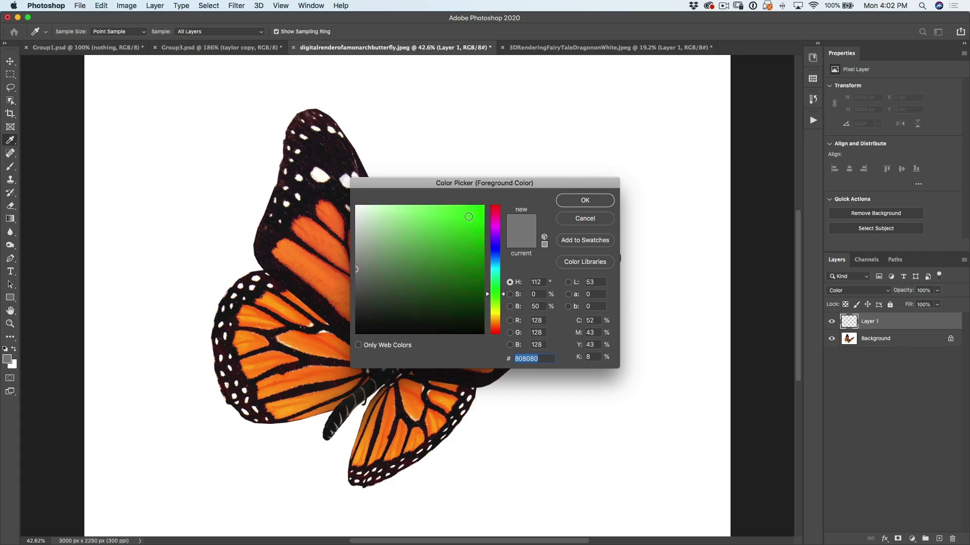
left_click(483, 204)
left_click(585, 200)
key("o")
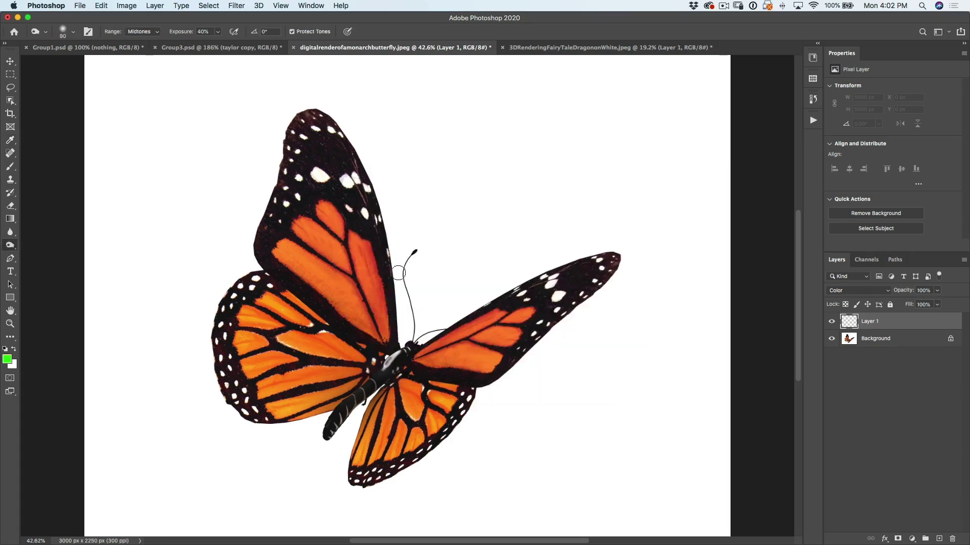
With the standard Brush Tool, paint the butterfly's left wings green
key("b")
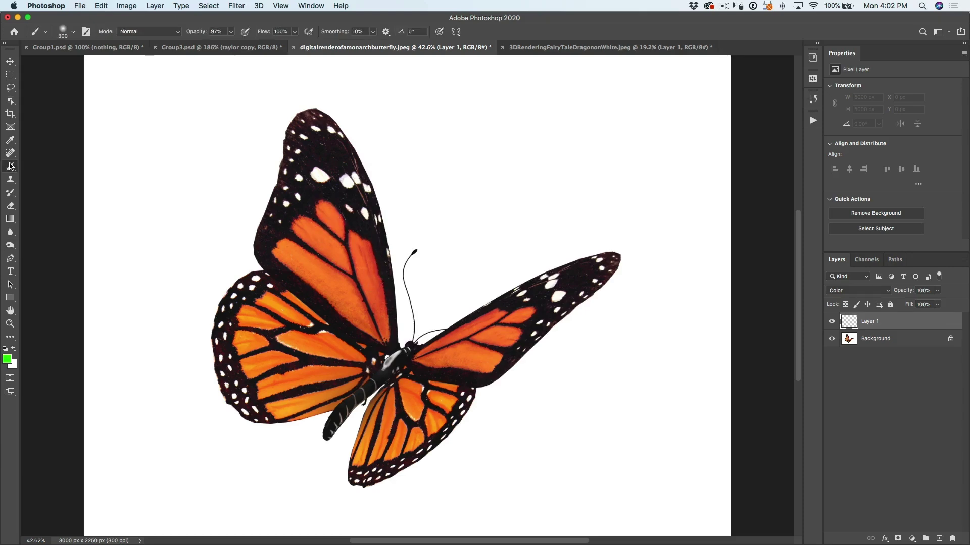
right_click(10, 167)
left_click(43, 167)
mouse_move(333, 210)
left_mouse_down()
mouse_move(319, 237)
mouse_move(299, 243)
mouse_move(348, 263)
mouse_move(369, 303)
mouse_move(333, 293)
mouse_move(273, 329)
mouse_move(258, 354)
mouse_move(298, 389)
mouse_move(356, 341)
mouse_move(276, 353)
mouse_move(297, 375)
mouse_move(296, 357)
left_mouse_up()
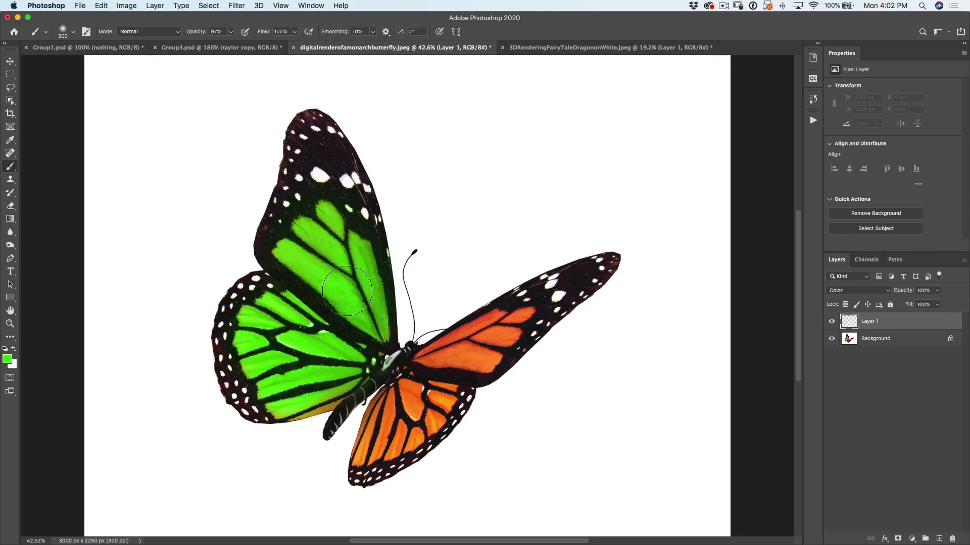
left_click(7, 360)
Set the foreground to light blue and paint the lower-left and lower-right wings
left_click(499, 248)
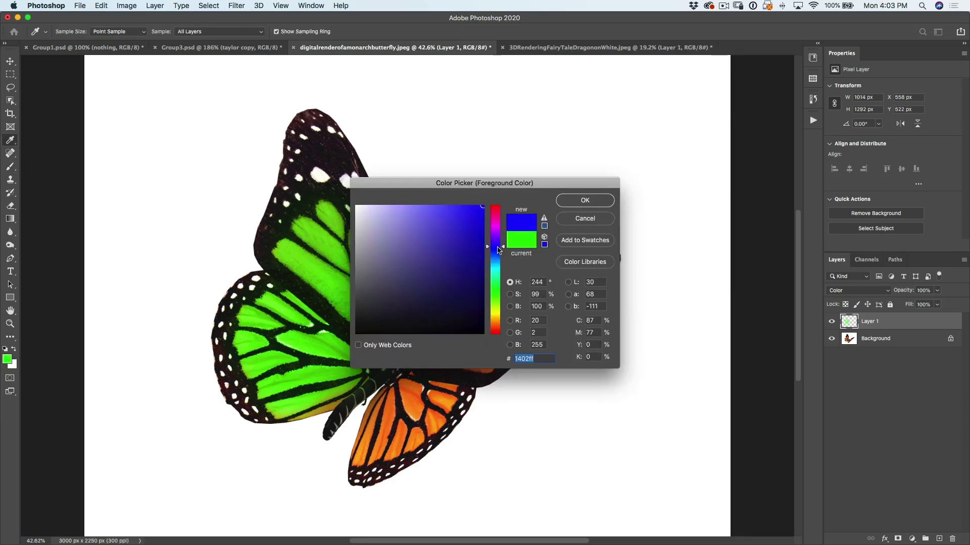
left_click_drag(503, 251, 501, 259)
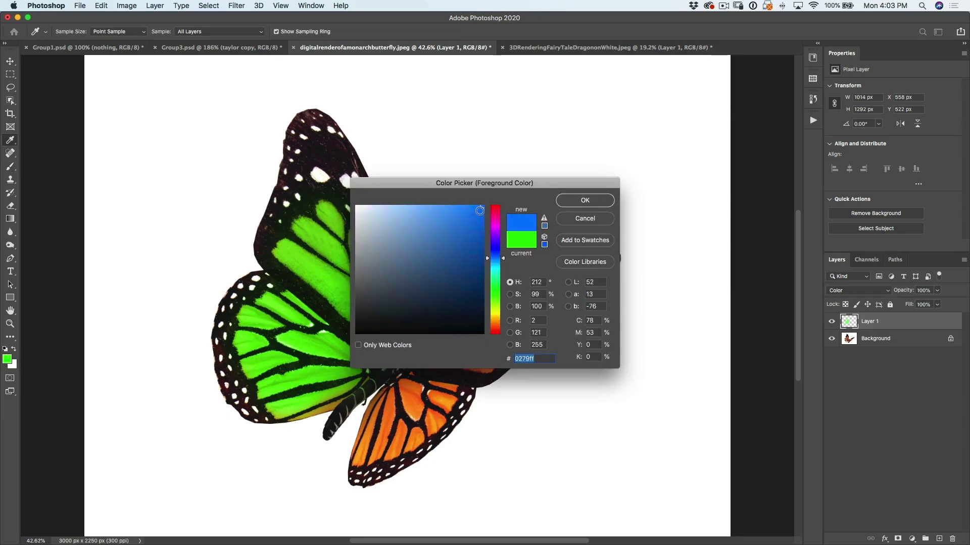
left_click(584, 200)
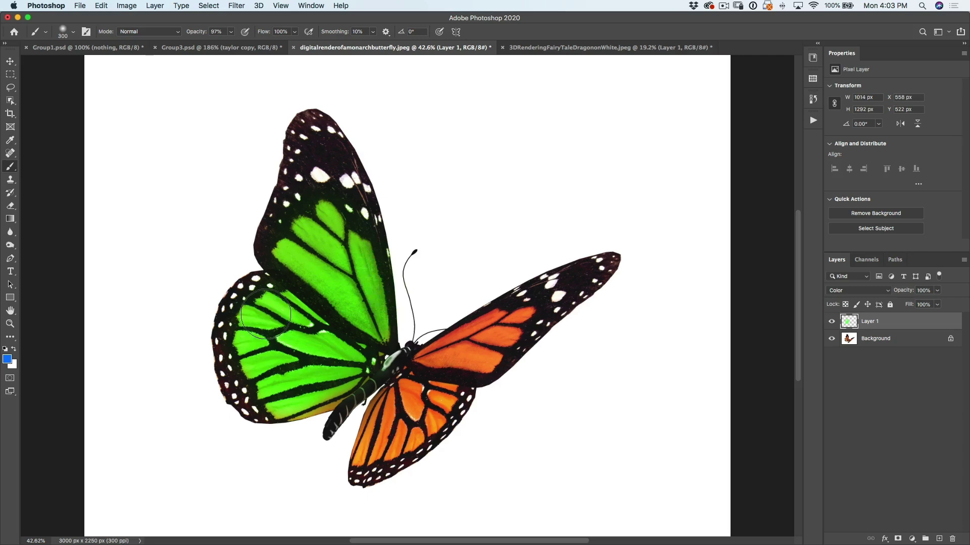
mouse_move(265, 323)
left_mouse_down()
mouse_move(257, 355)
mouse_move(290, 333)
mouse_move(278, 387)
mouse_move(294, 362)
mouse_move(337, 354)
mouse_move(323, 348)
mouse_move(308, 267)
mouse_move(376, 299)
mouse_move(371, 306)
mouse_move(398, 273)
left_mouse_up()
mouse_move(404, 419)
left_mouse_down()
mouse_move(432, 392)
mouse_move(406, 416)
mouse_move(409, 403)
mouse_move(400, 428)
mouse_move(428, 392)
mouse_move(395, 426)
mouse_move(427, 400)
mouse_move(409, 390)
left_mouse_up()
Switch to red-pink and, with a smaller brush, paint three left hindwing cells
key("bracketleft")
key("bracketleft")
key("bracketleft")
key("bracketleft")
key("bracketleft")
key("bracketleft")
left_click(7, 359)
key("Return")
left_click_drag(263, 326, 303, 311)
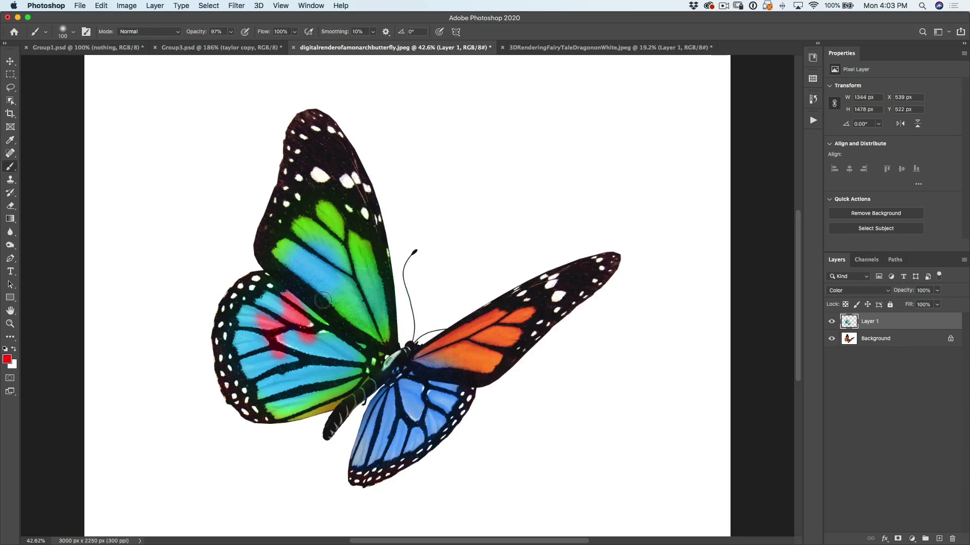
key("super+z")
key("bracketright")
key("bracketright")
key("bracketright")
key("bracketright")
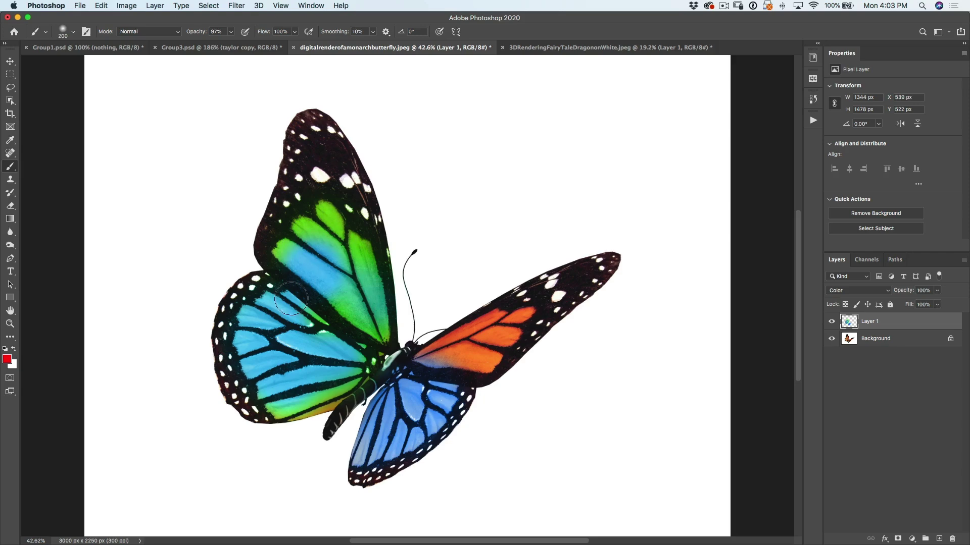
key("bracketleft")
key("bracketleft")
key("bracketleft")
key("bracketleft")
key("bracketleft")
left_click_drag(239, 319, 270, 323)
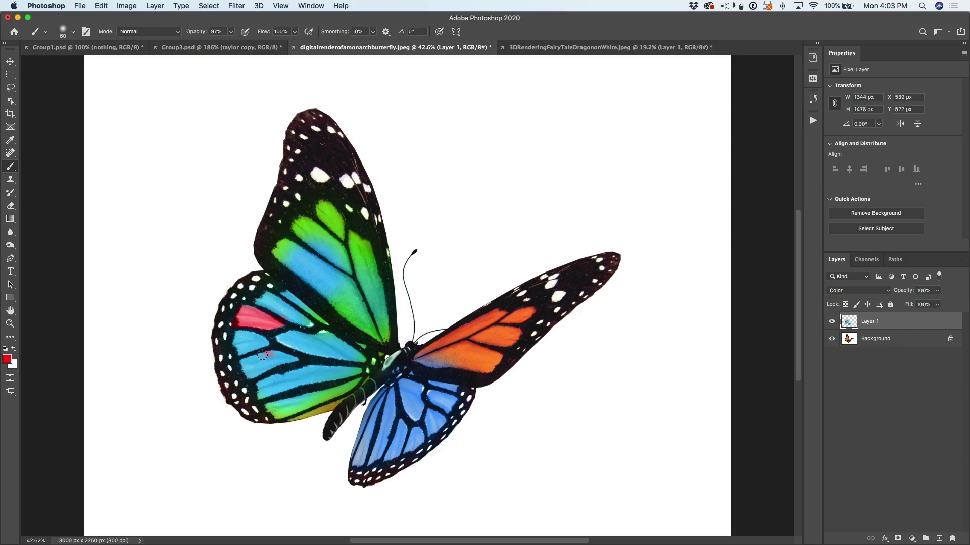
mouse_move(262, 356)
left_mouse_down()
mouse_move(248, 361)
mouse_move(263, 368)
left_mouse_up()
left_click_drag(309, 306, 327, 324)
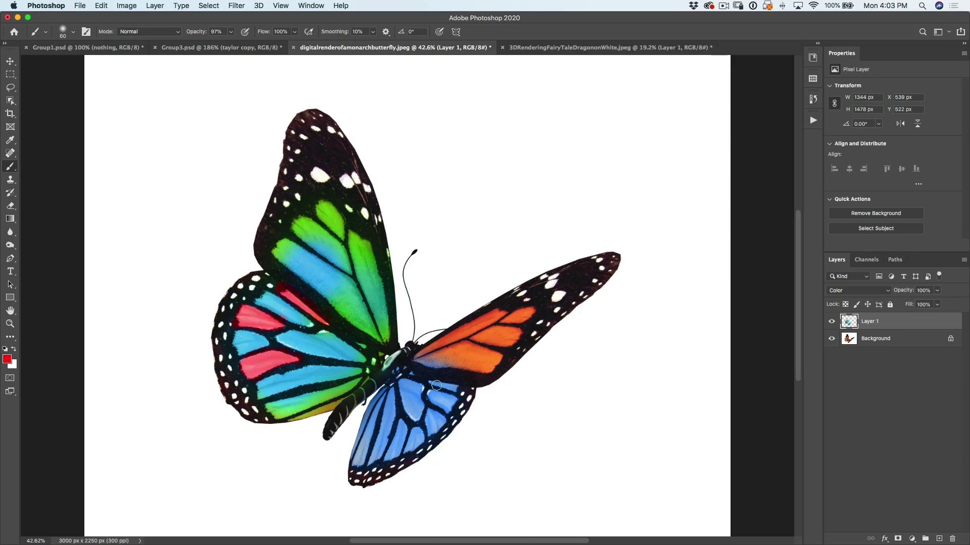